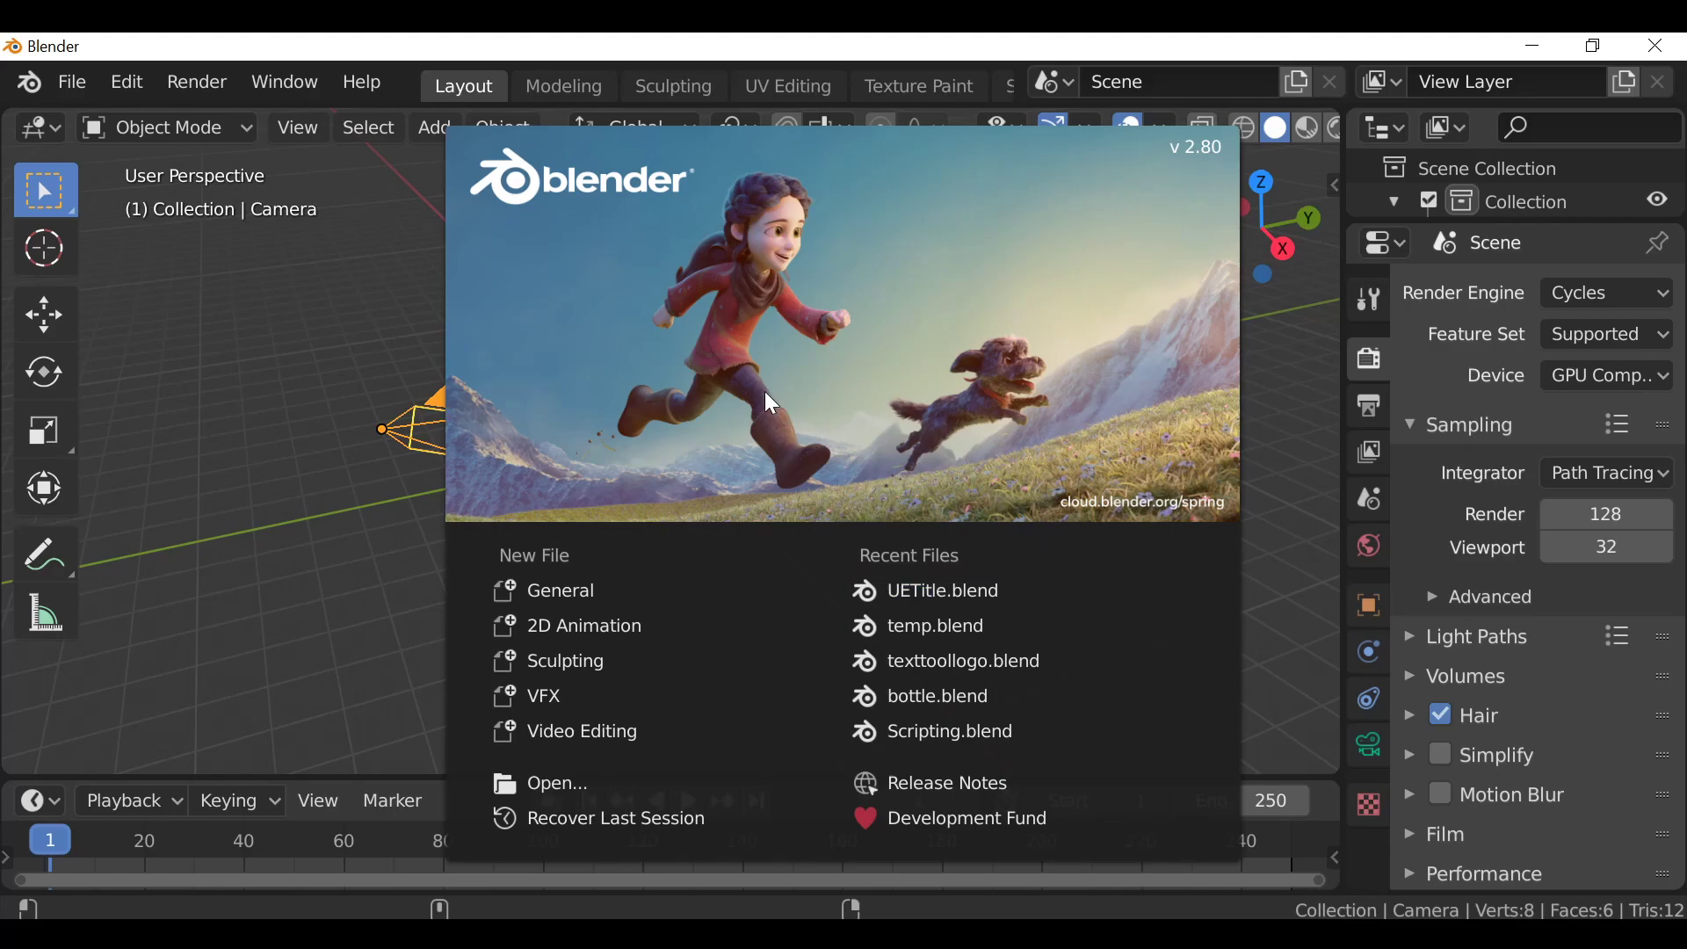
Close the splash screen to reveal the default camera, cube and light scene
left_click(46, 428)
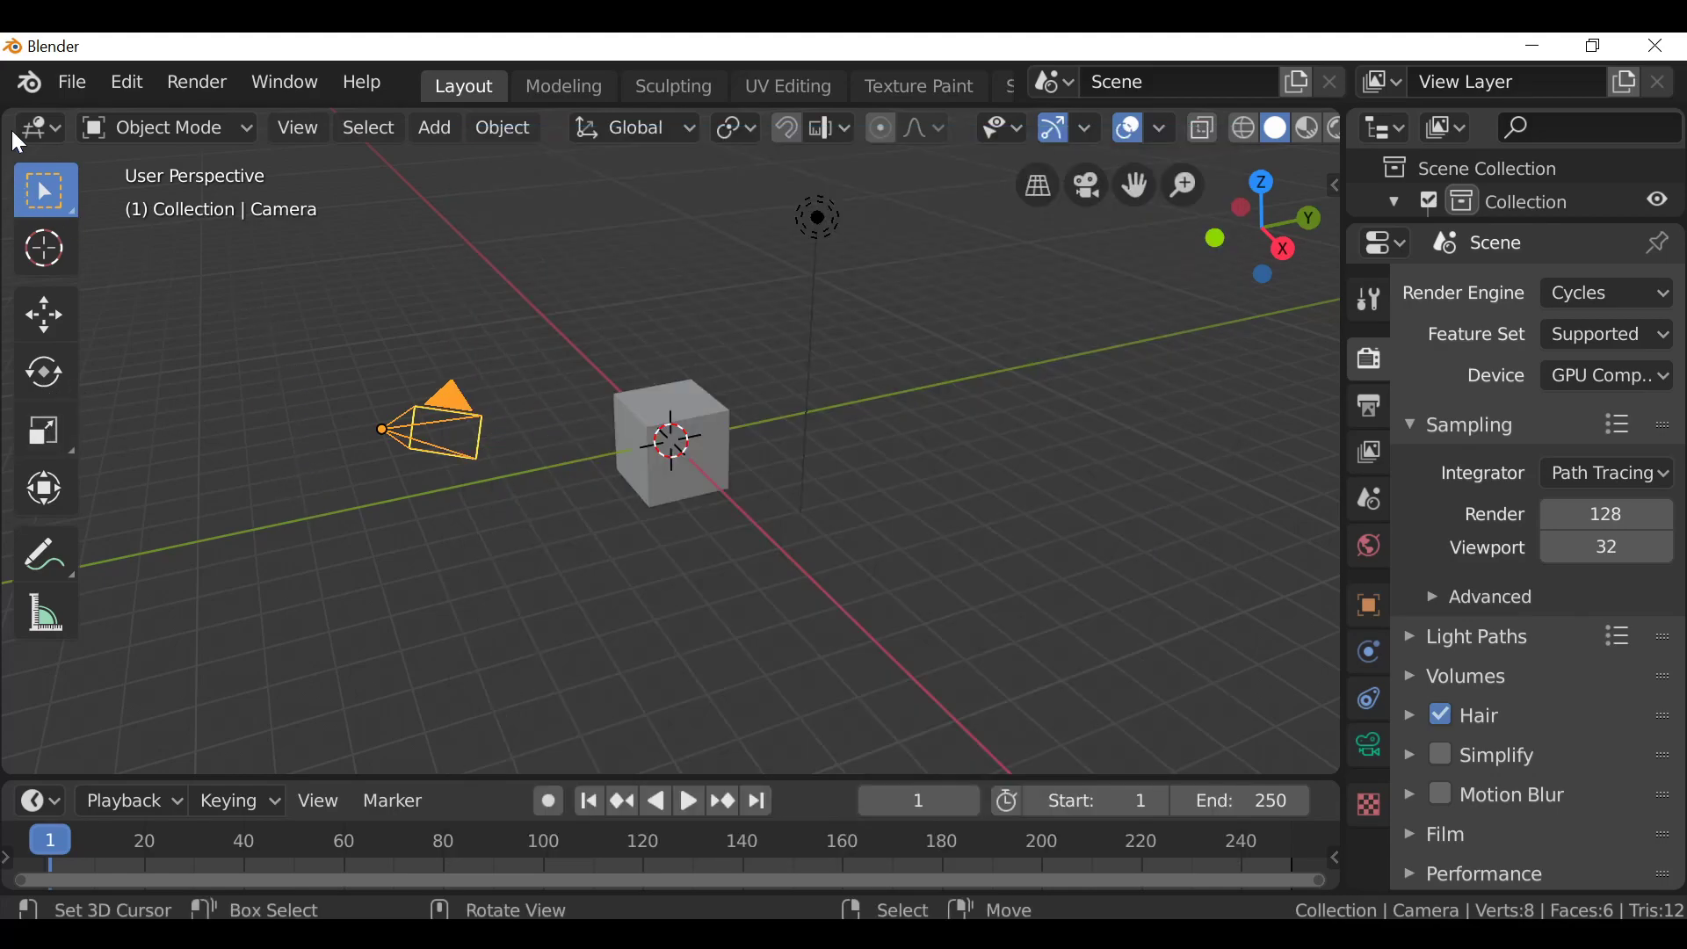
left_click(42, 127)
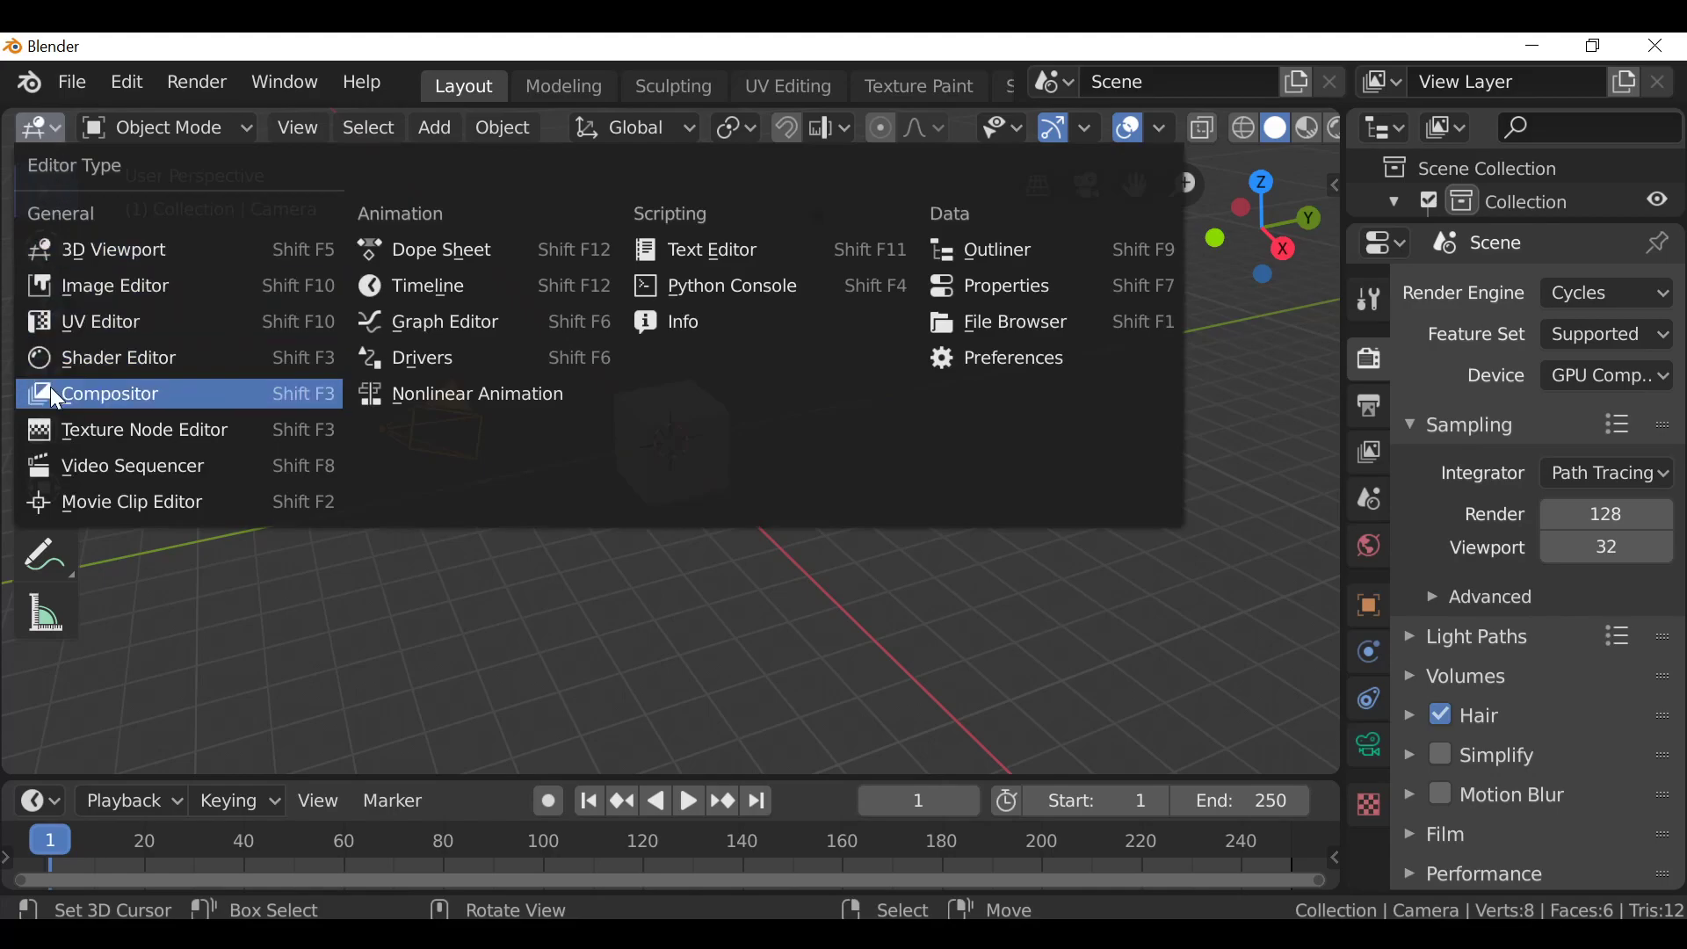
Make the main area a Compositor with Use Nodes, show Darkfall VFX Nodes, and delete default nodes
left_click(147, 400)
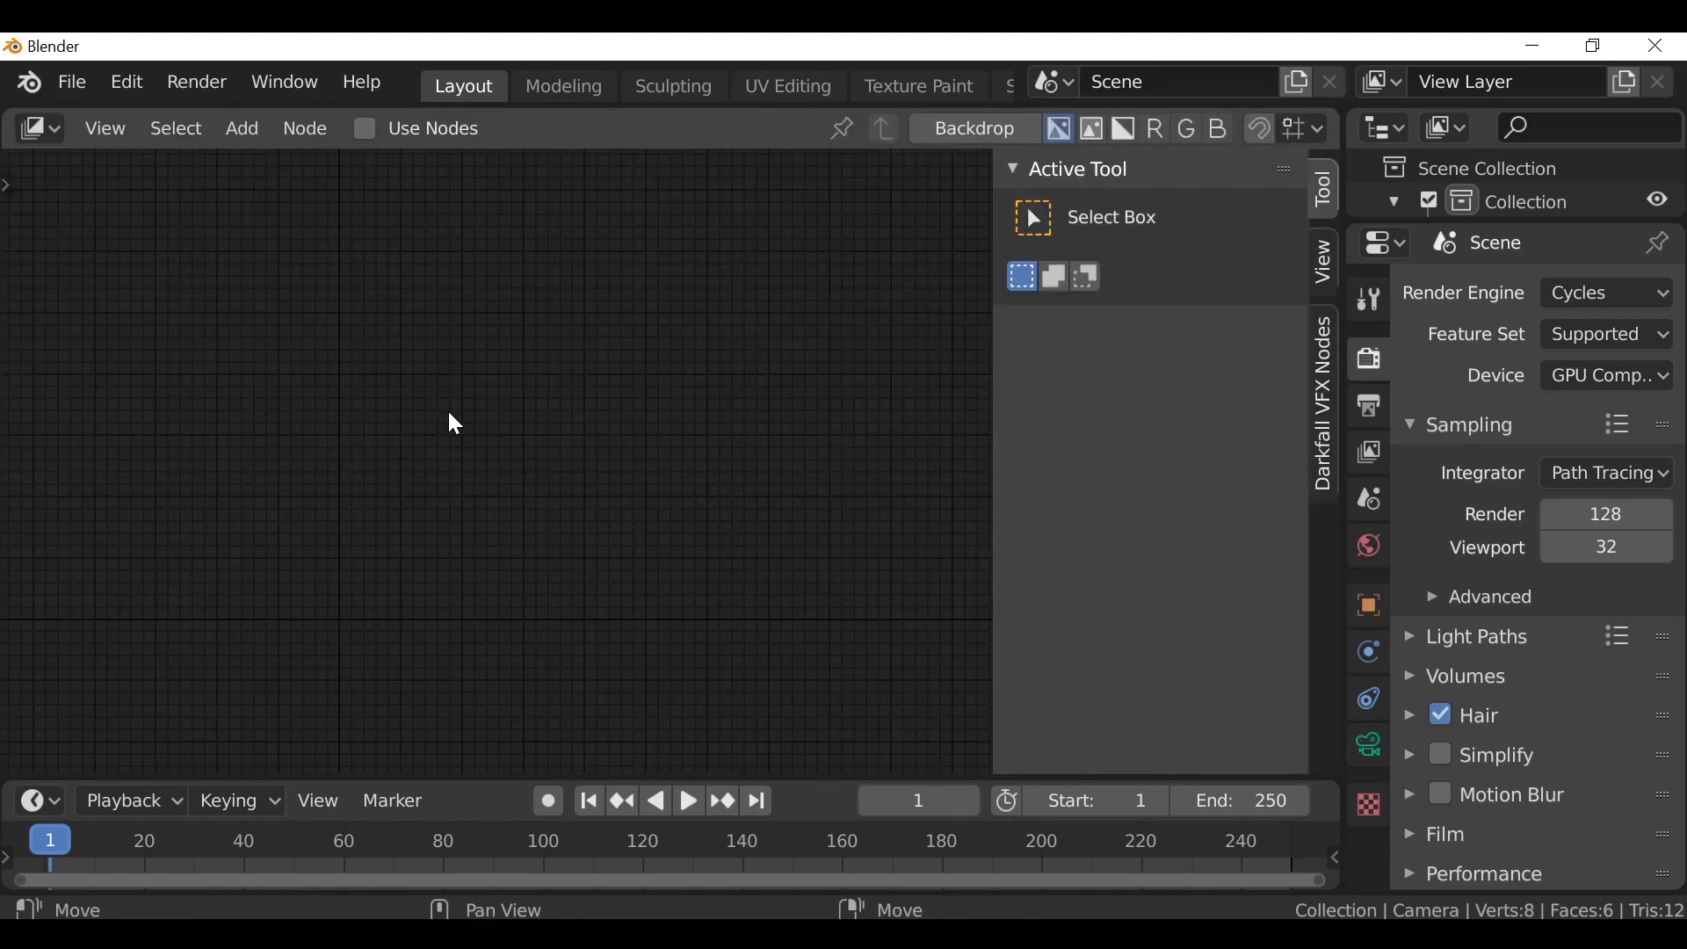
left_click(367, 130)
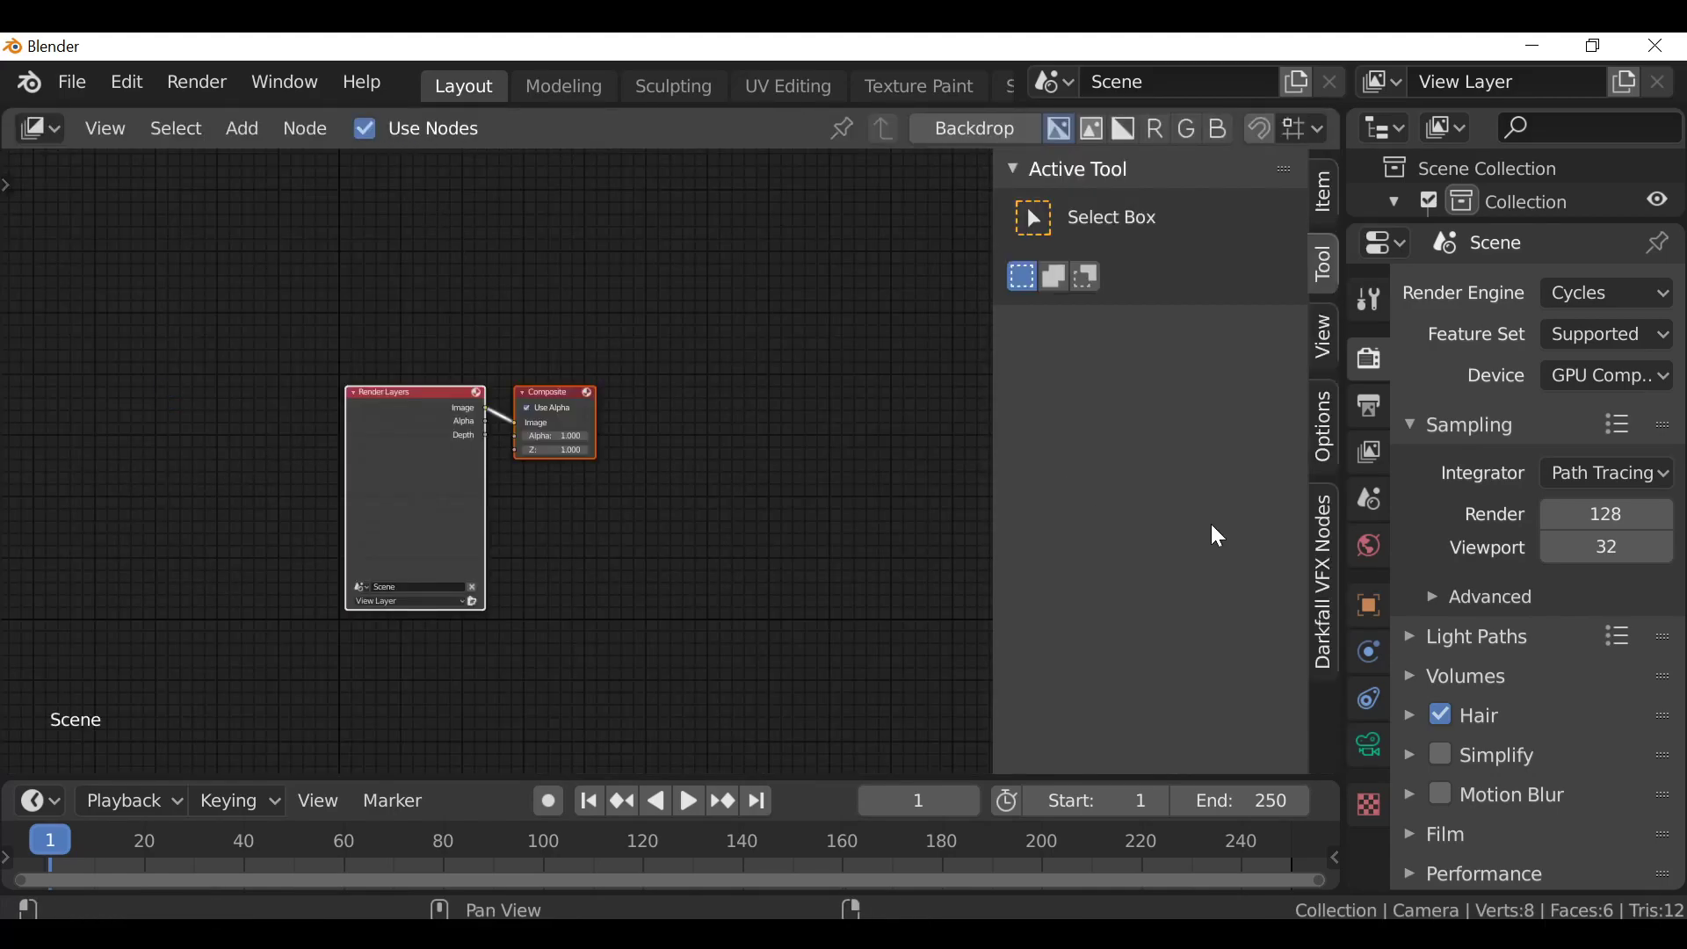
left_click(1321, 545)
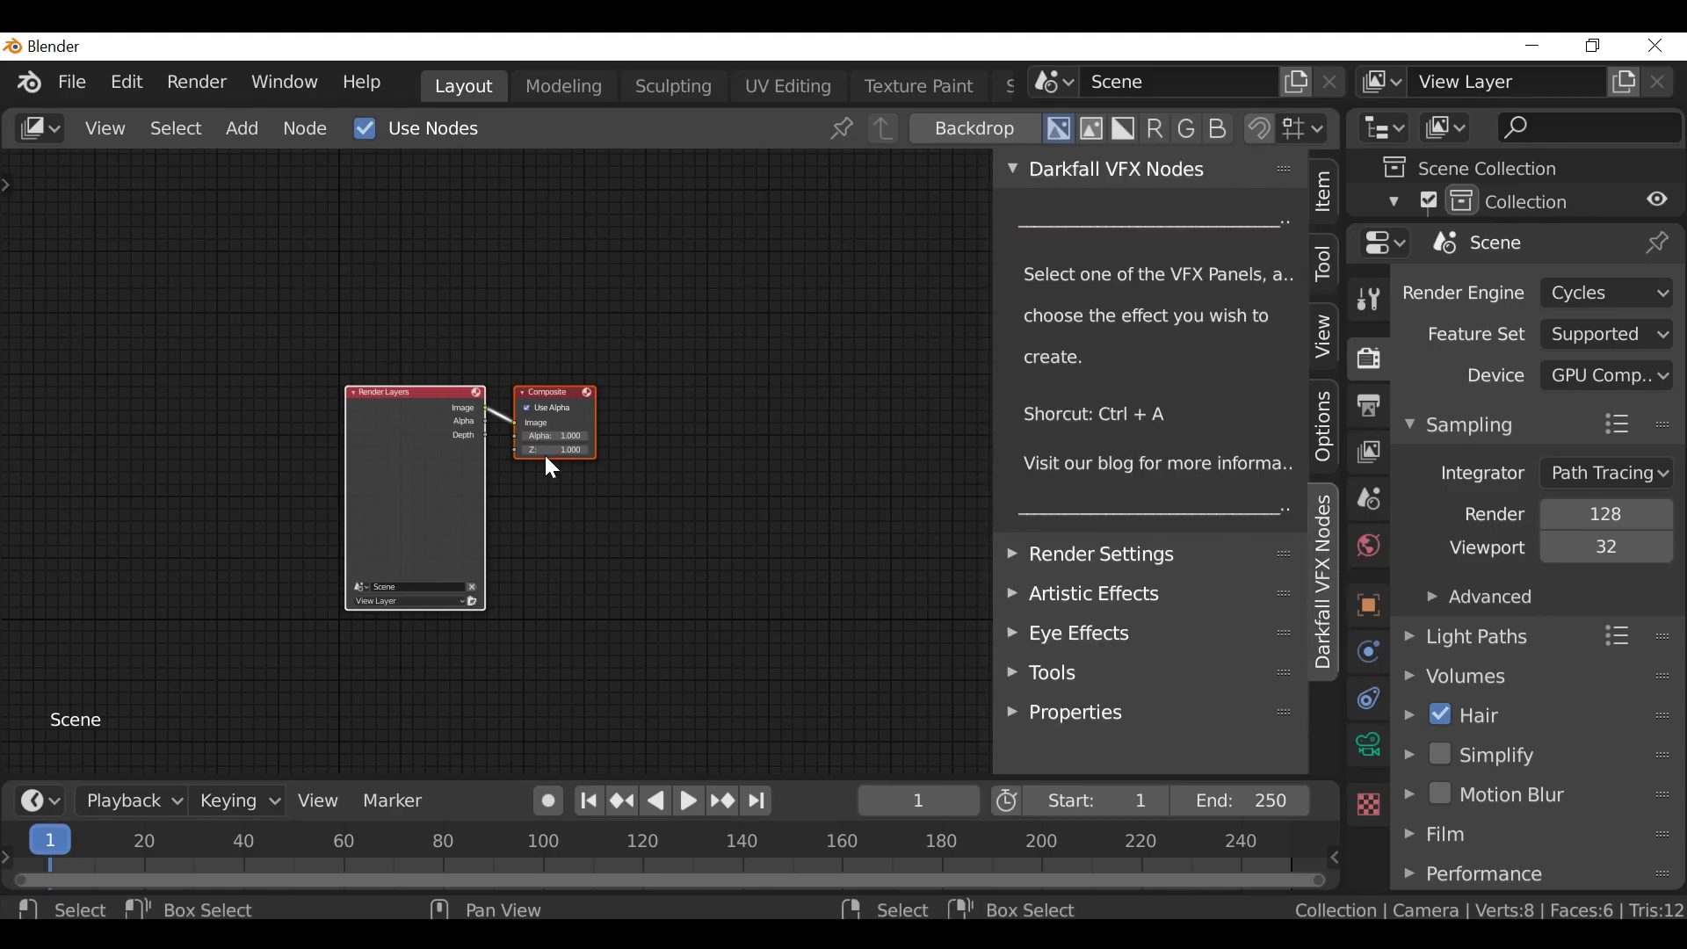
key("x")
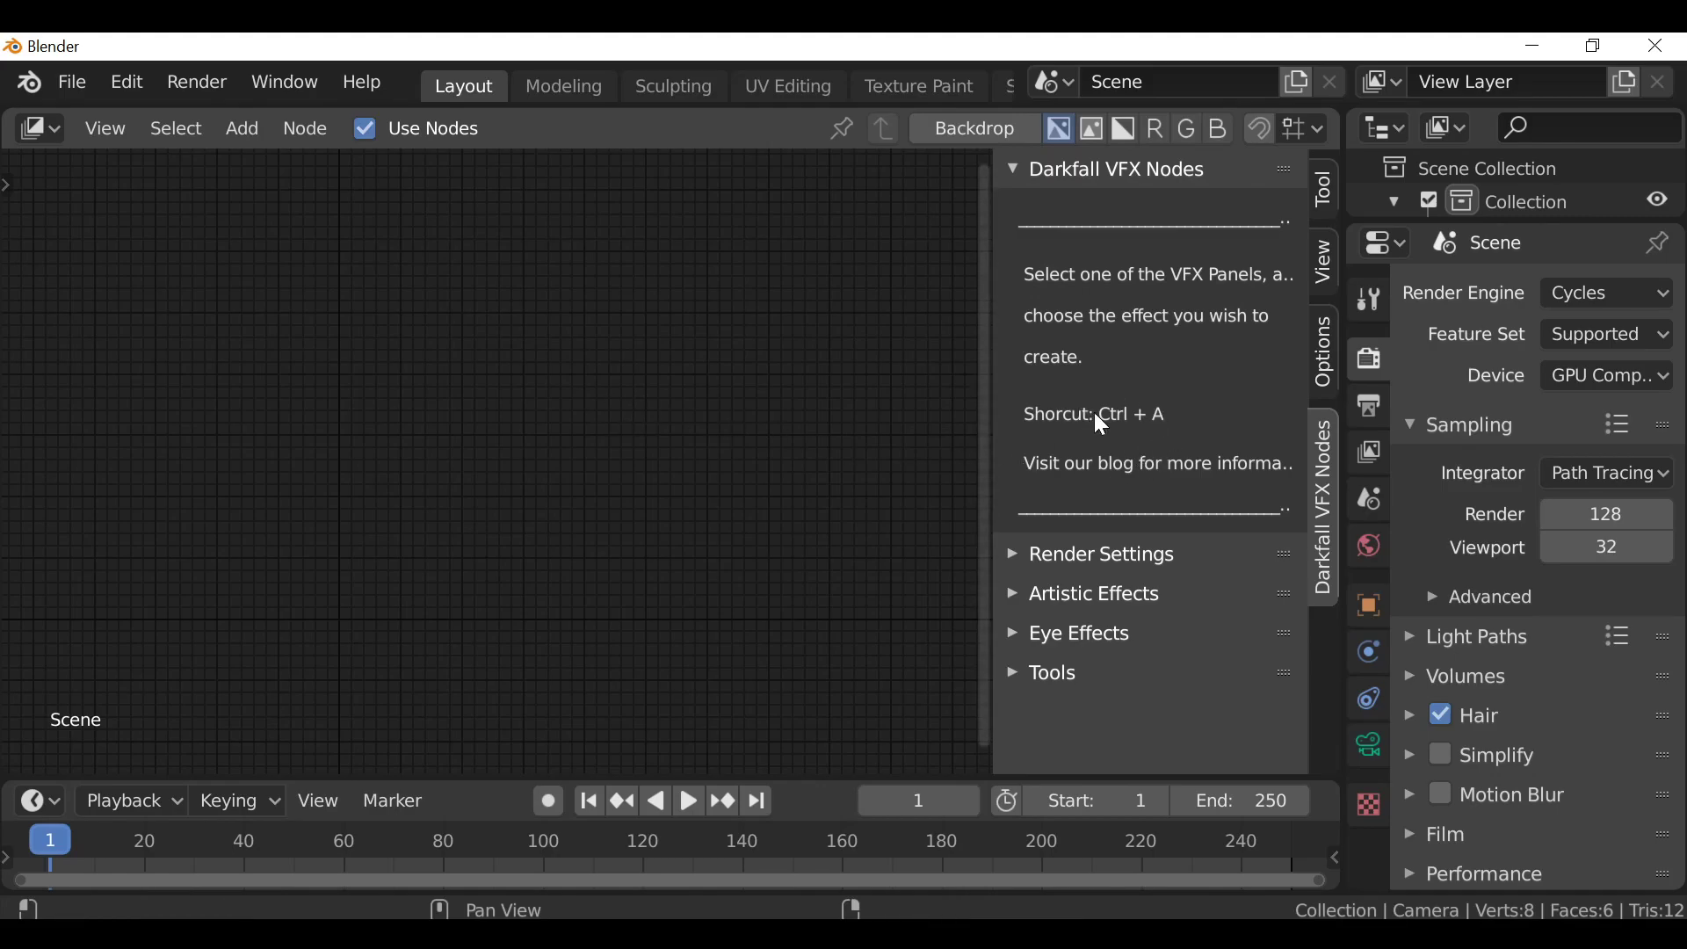
Add The Glitch Node from Artistic Effects and hide the Darkfall VFX sidebar
key("ctrl+a")
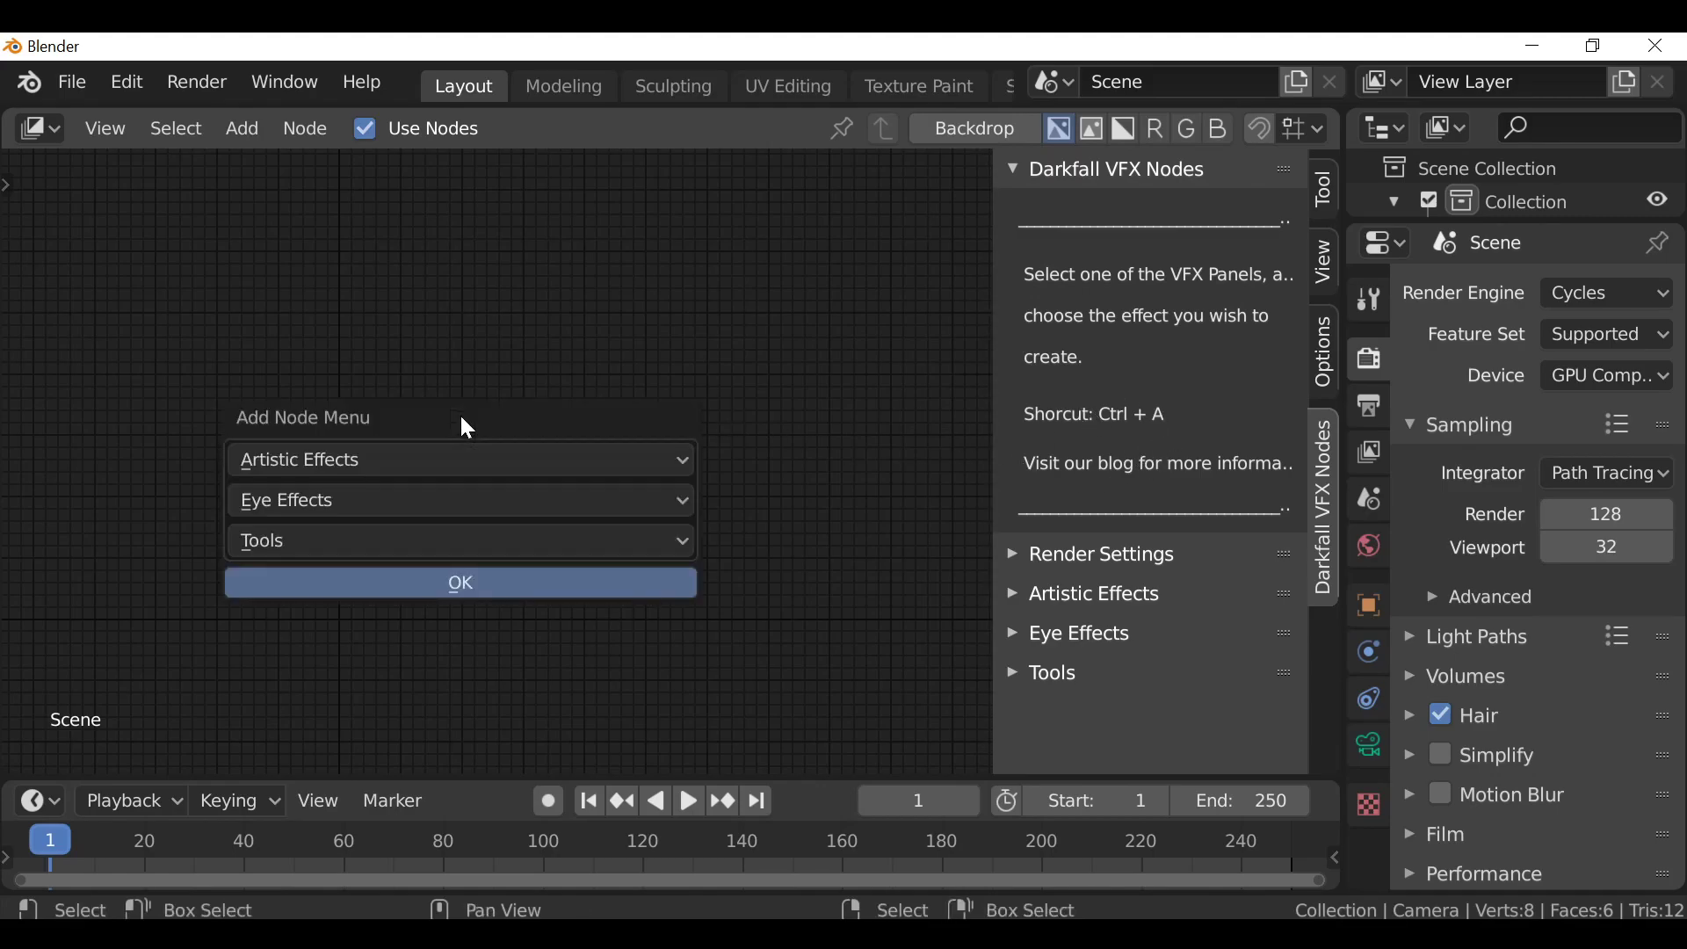
mouse_move(457, 419)
left_mouse_down()
mouse_move(480, 302)
mouse_move(511, 308)
left_mouse_up()
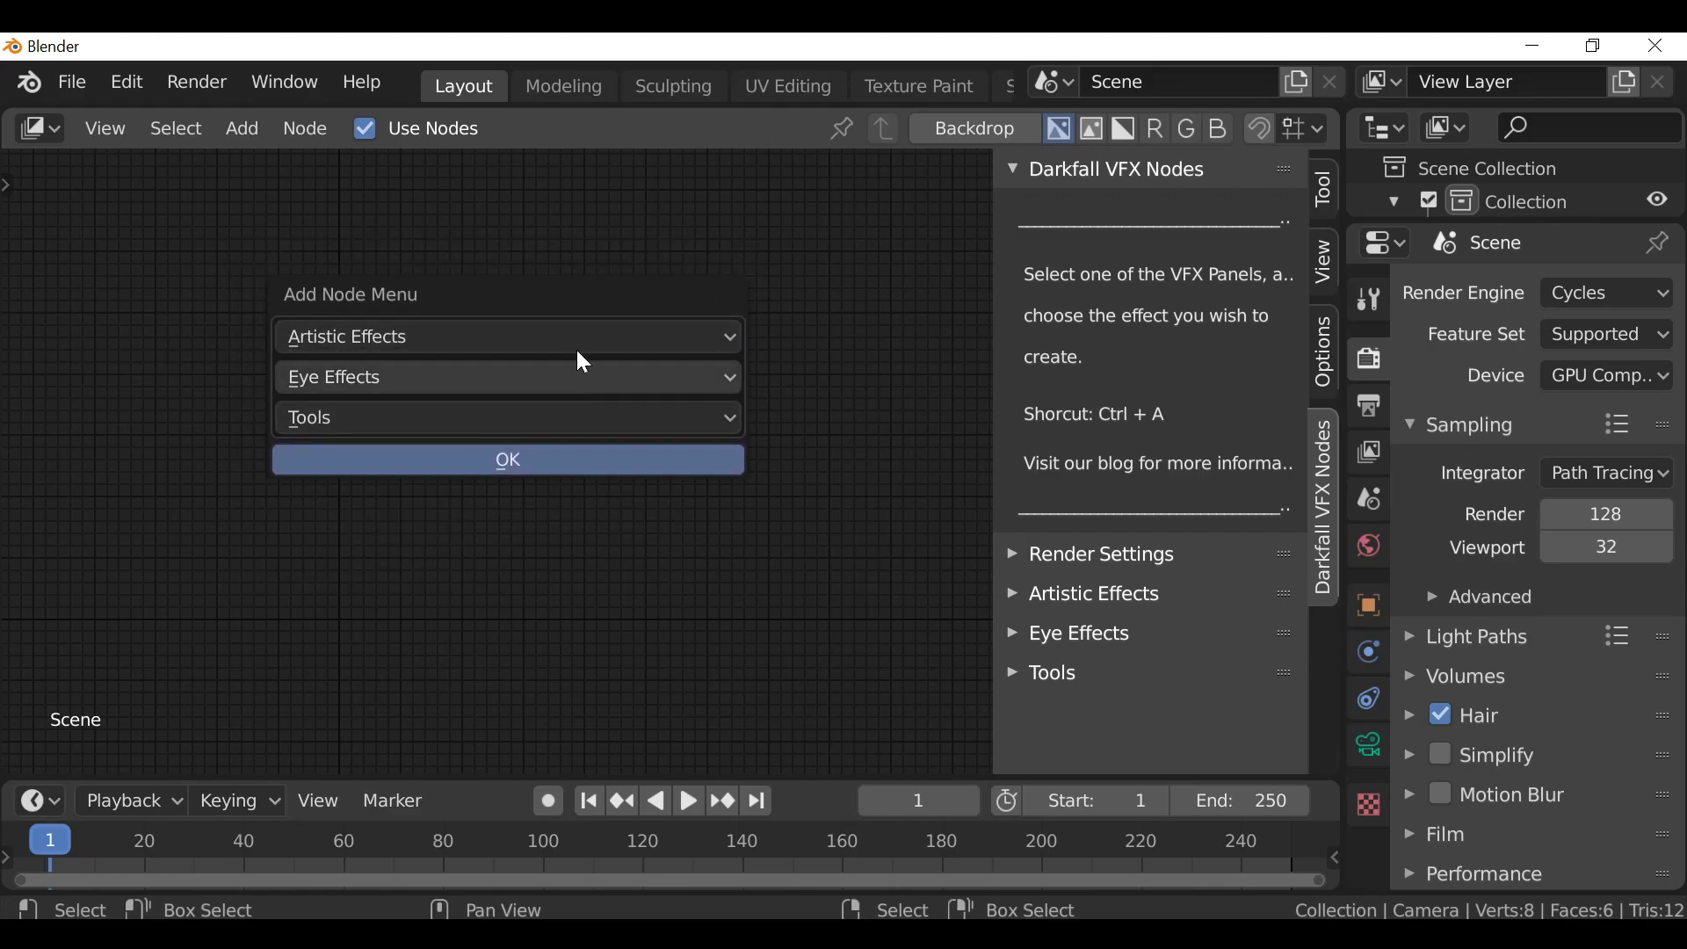
left_click(467, 338)
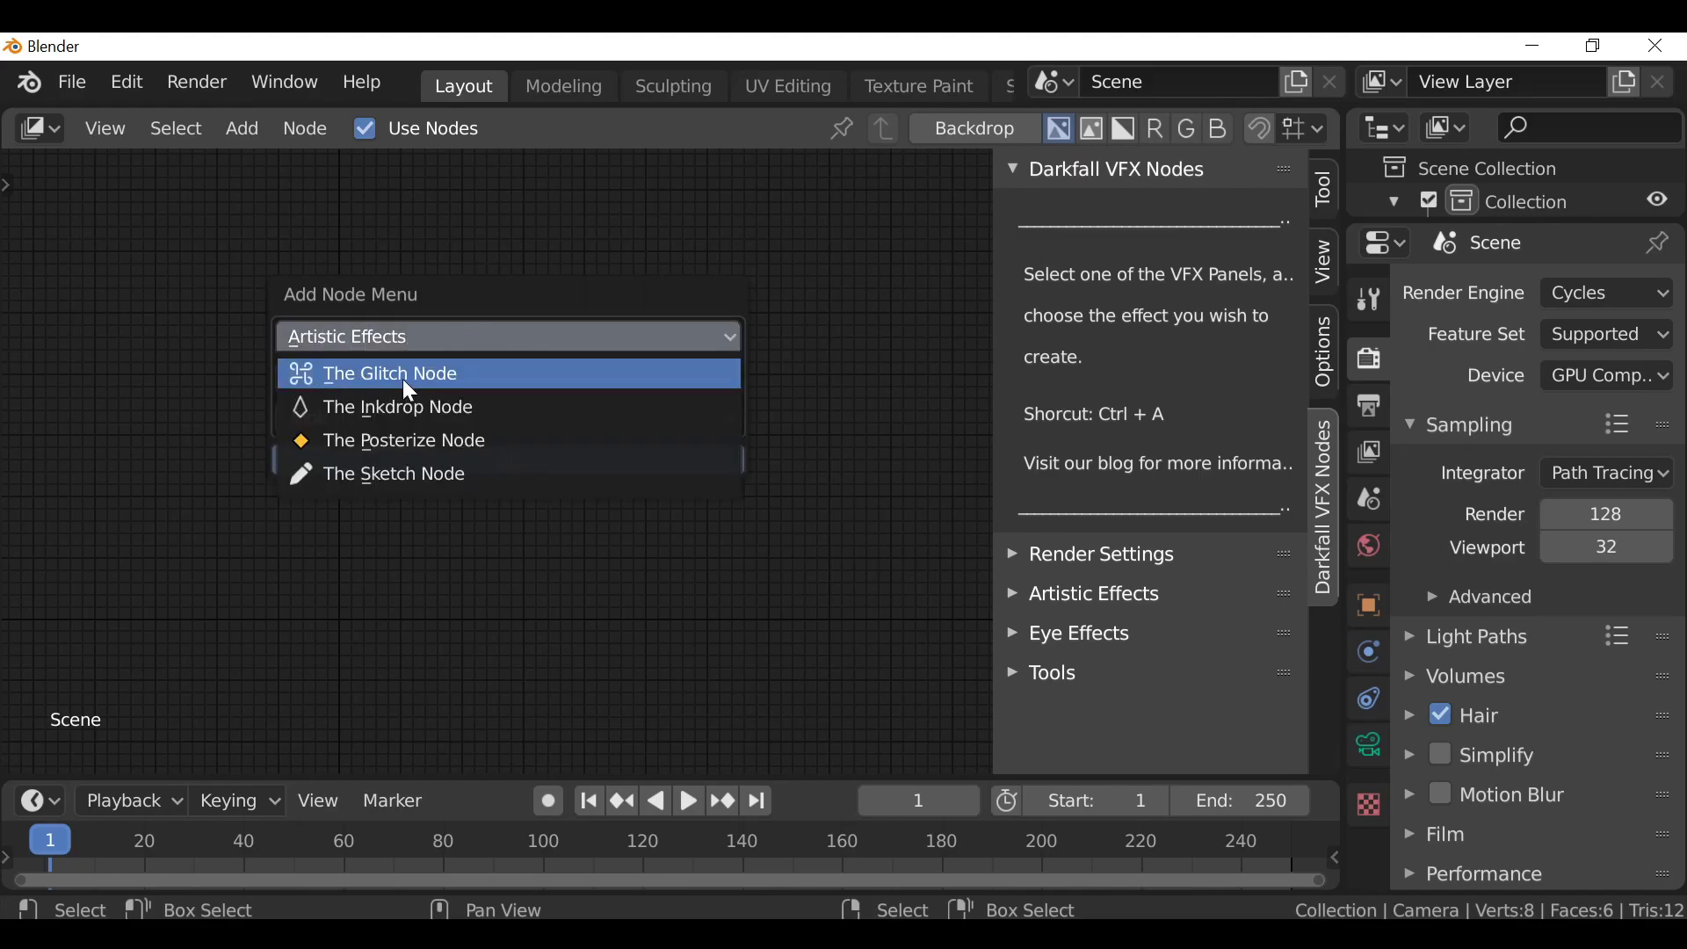
left_click(539, 377)
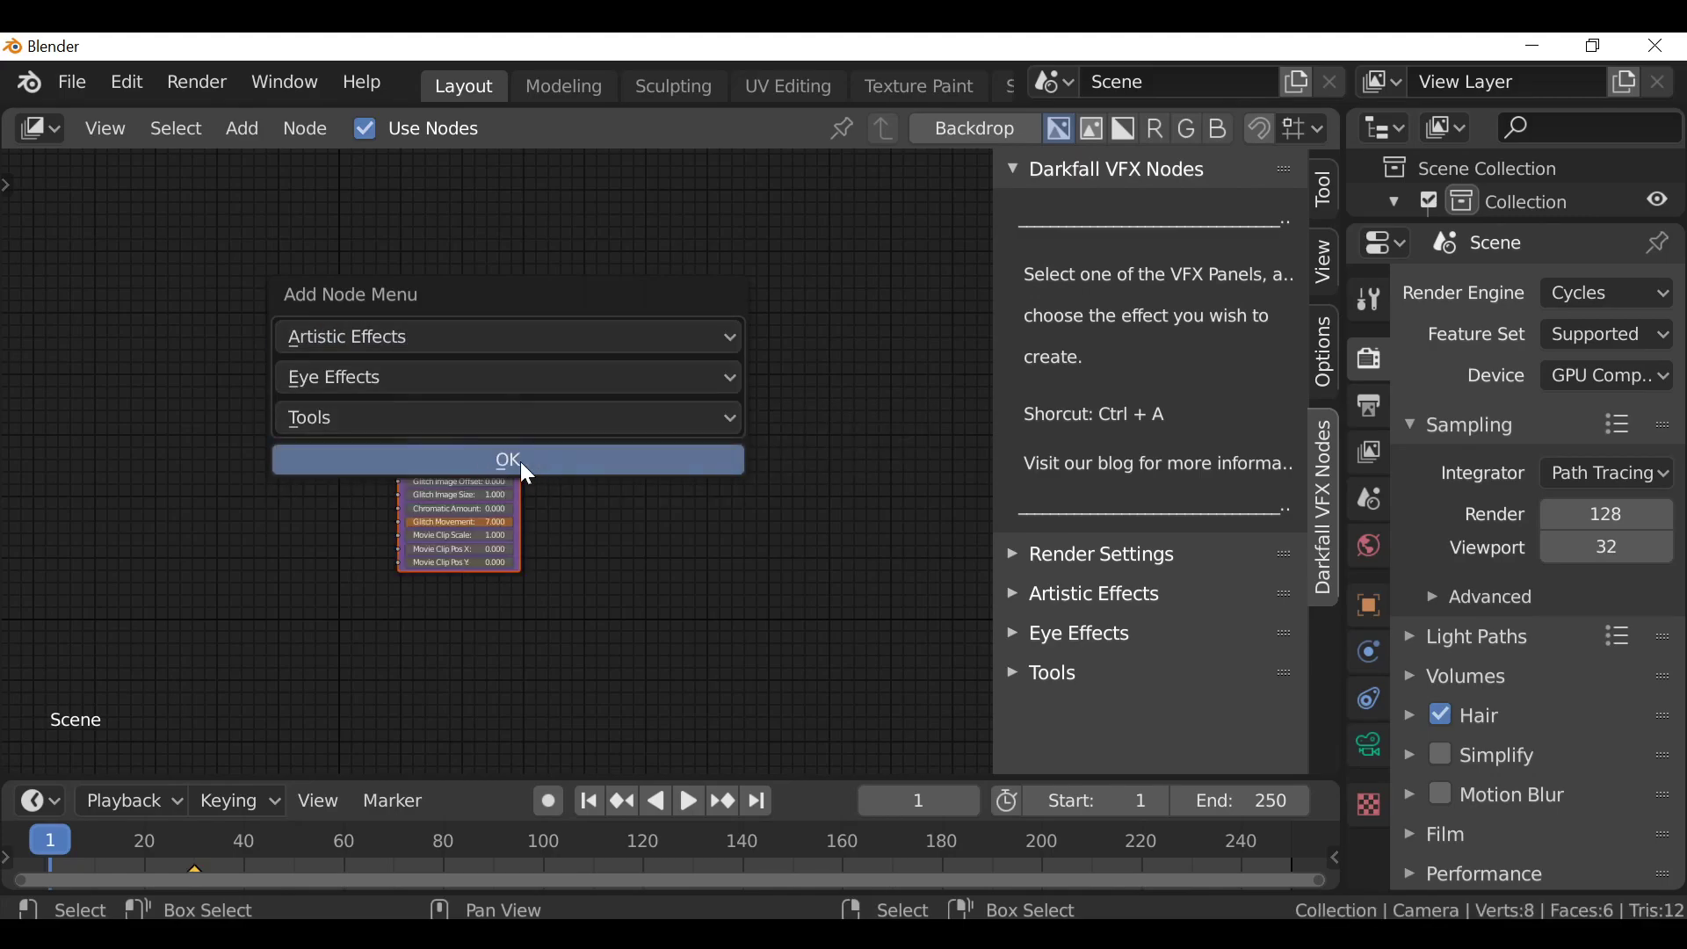
left_click(602, 458)
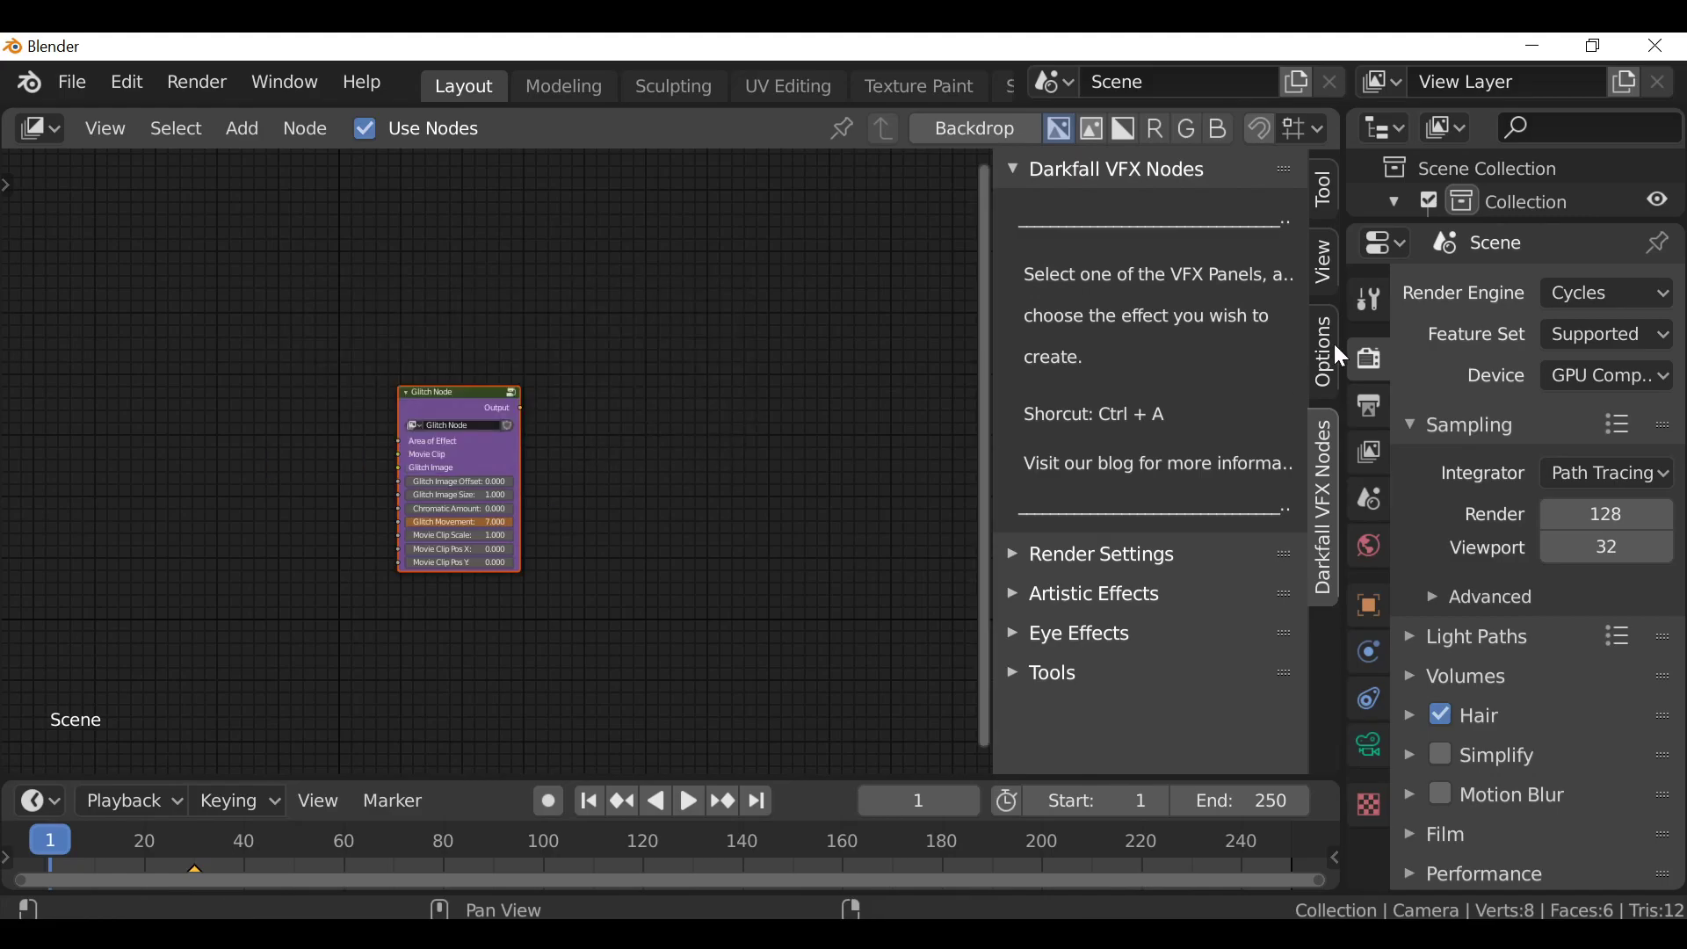
key("n")
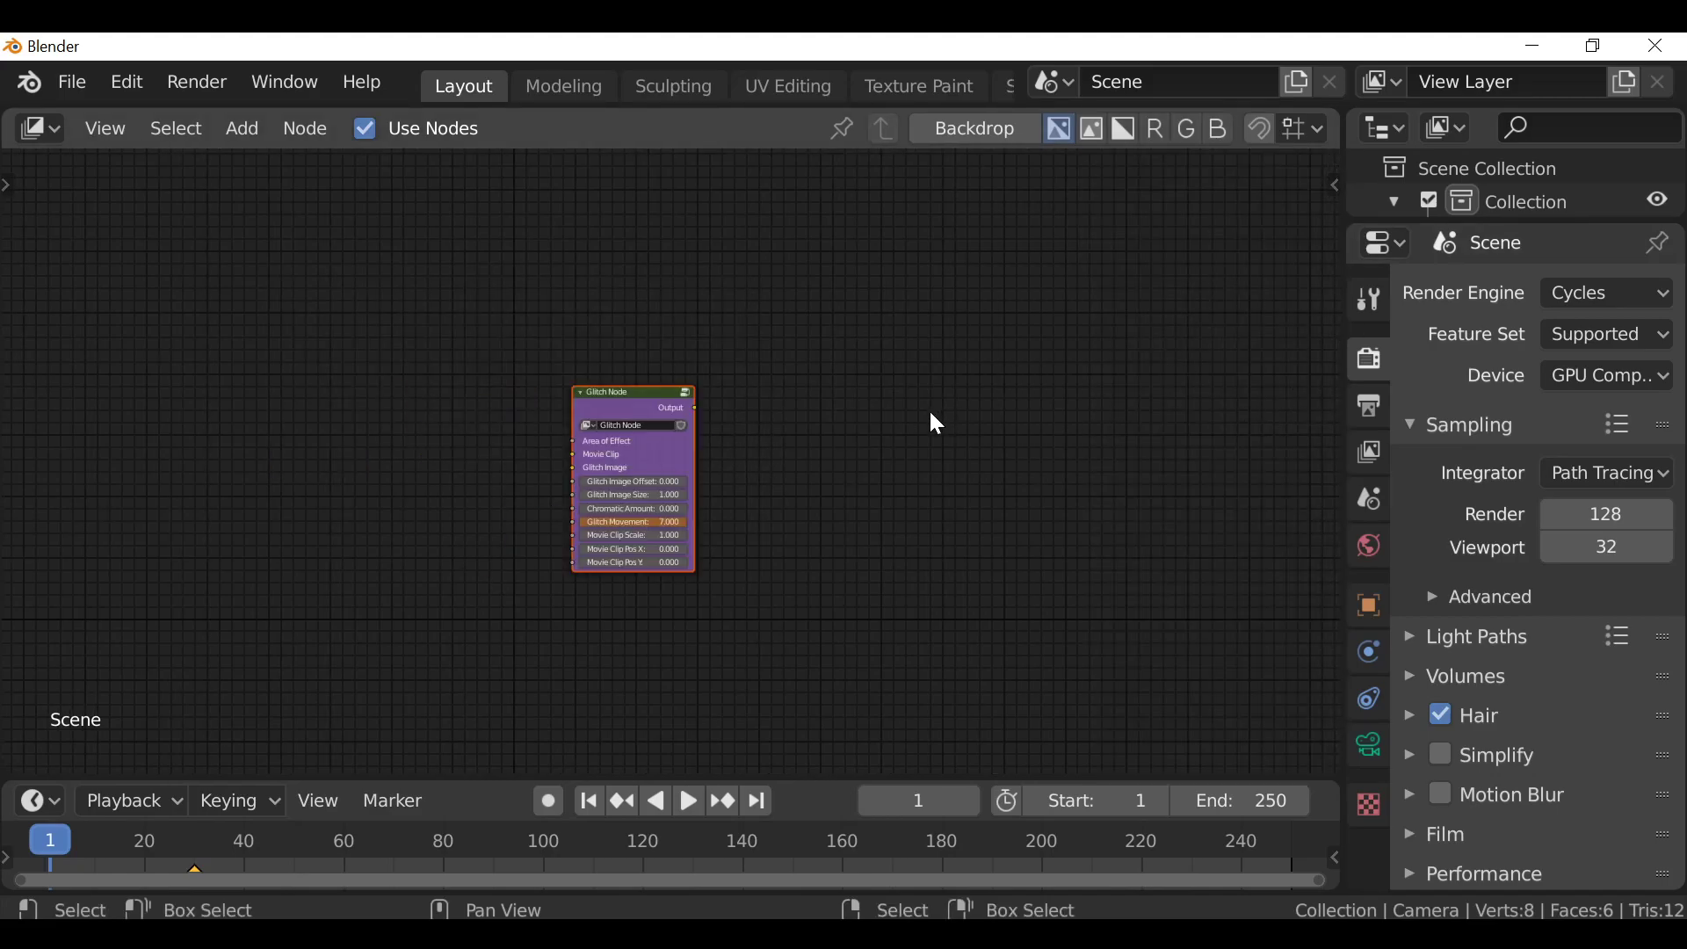
key("ctrl+a")
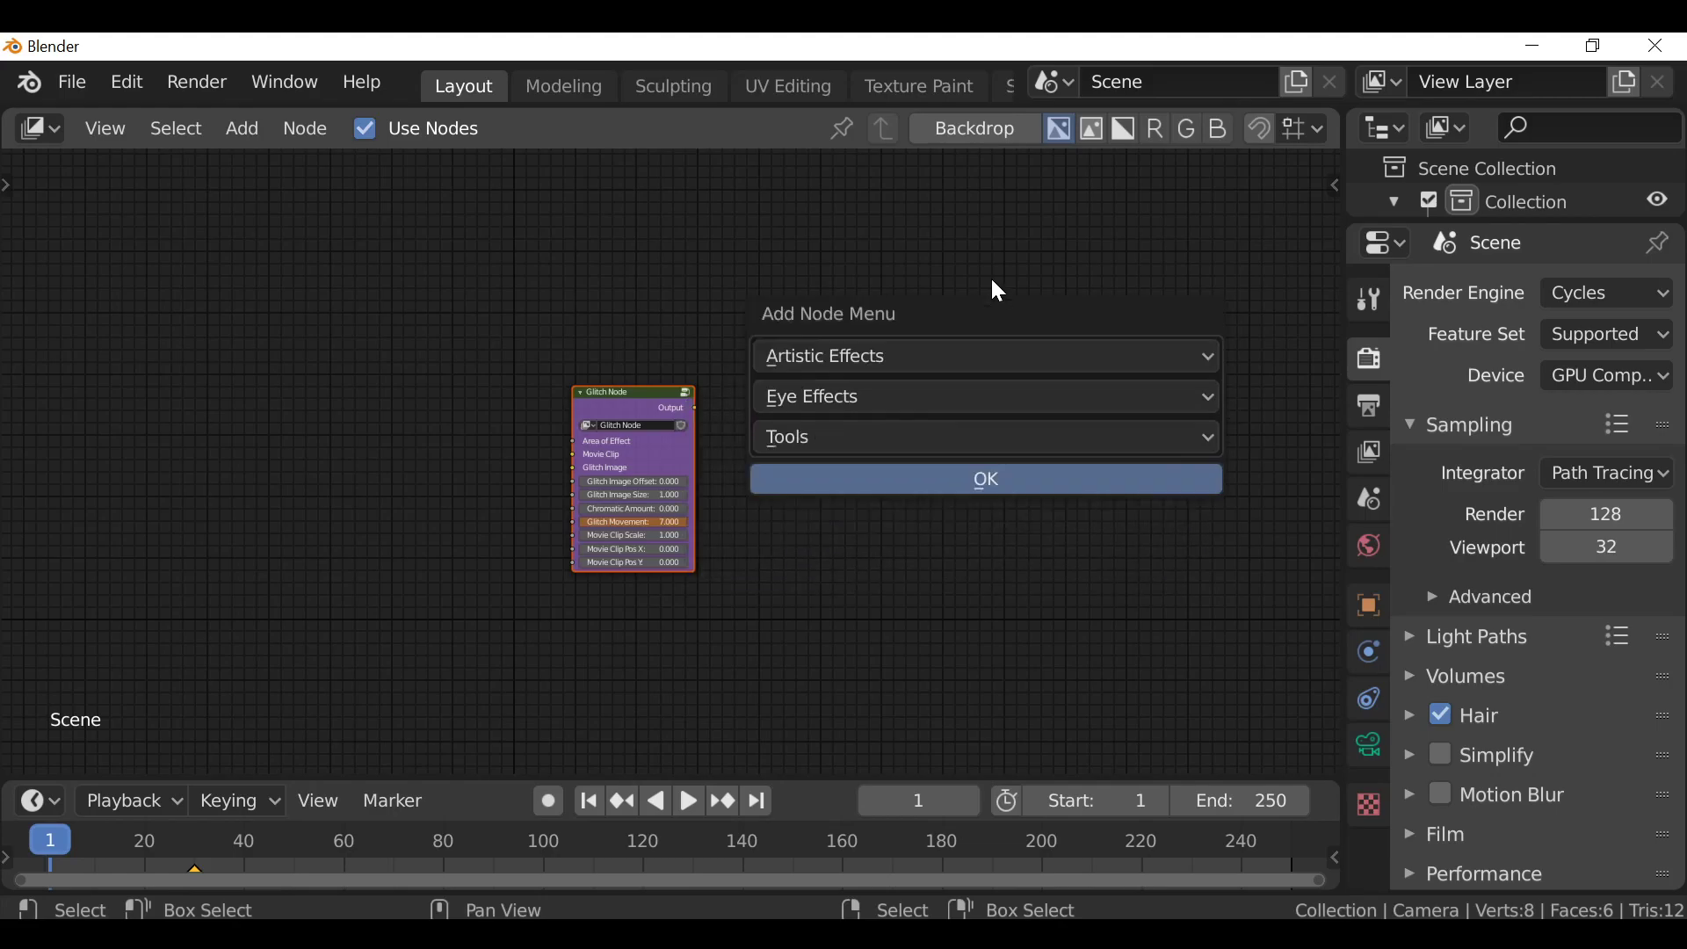
Add an Ink Drop node and place it left of the Glitch node
left_click(977, 318)
left_click(948, 386)
left_click(960, 440)
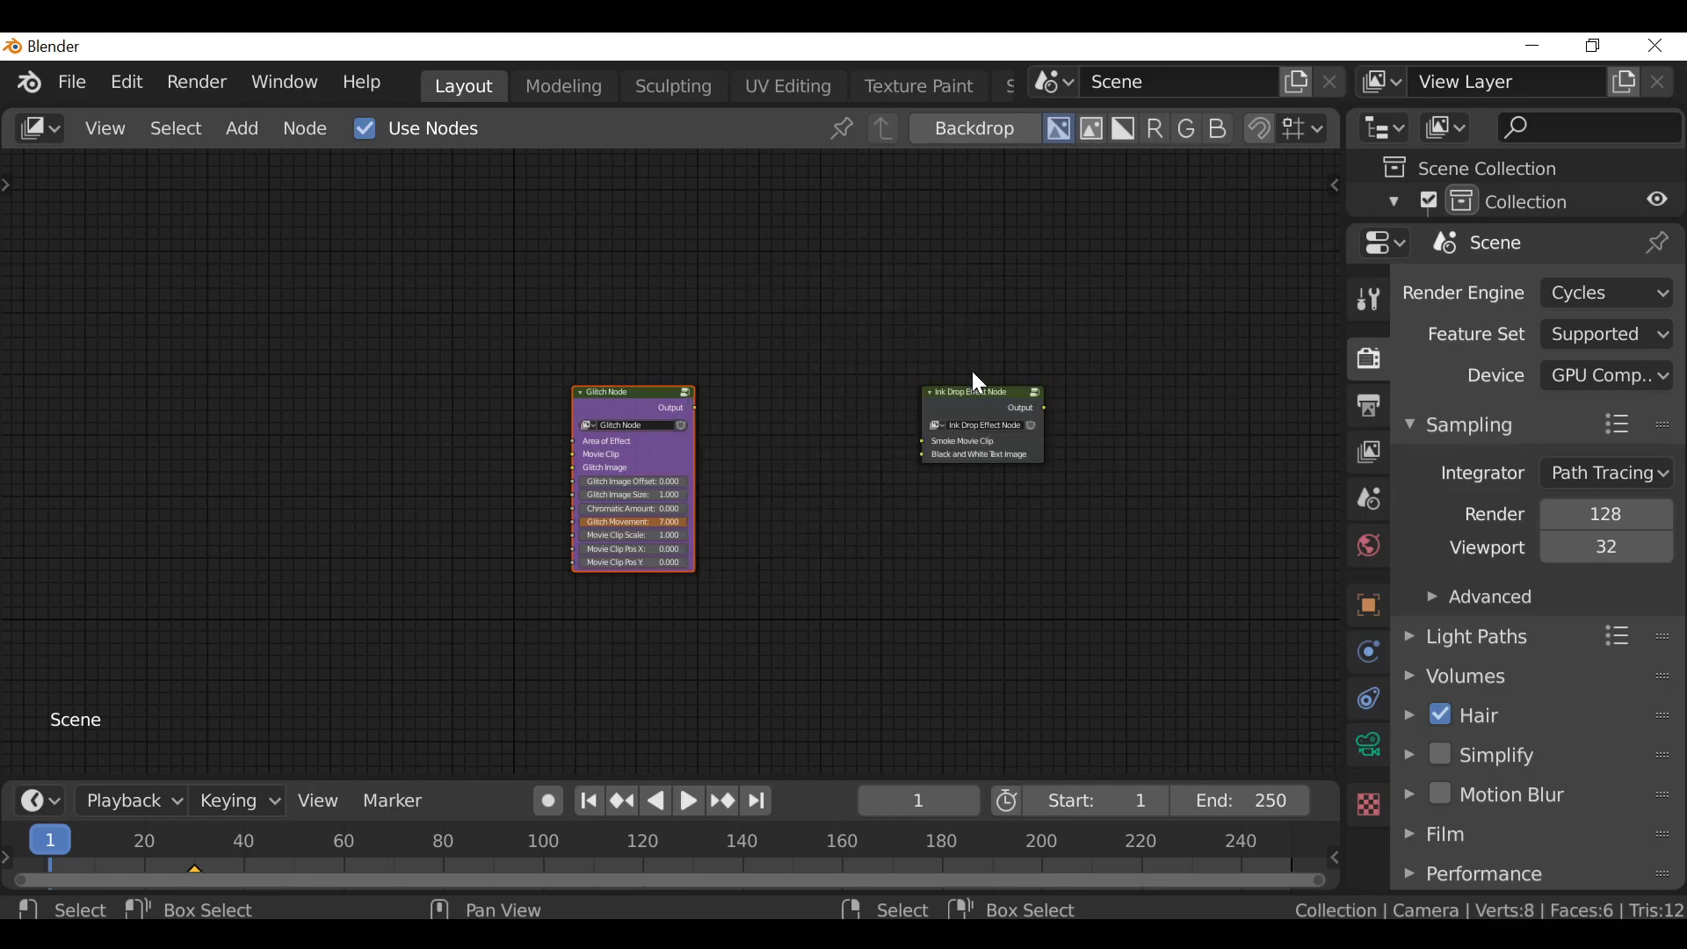
left_click_drag(982, 391, 492, 392)
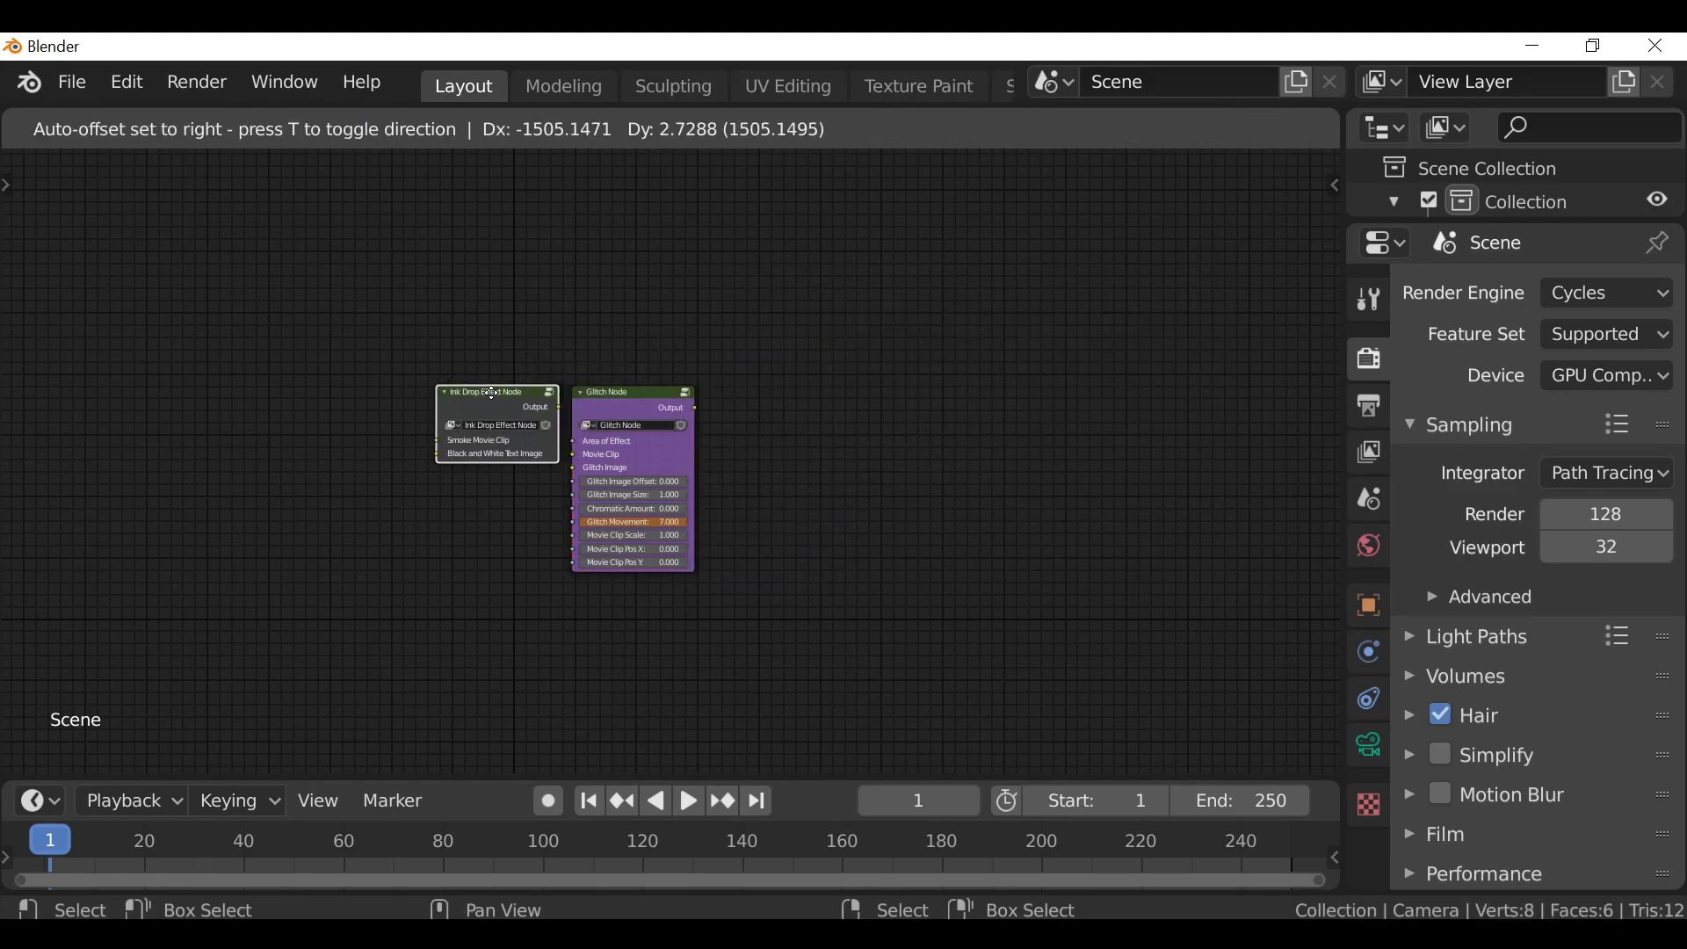
Add Color Change and Sci-fi Eyes from Eye Effects, plus Clone from Tools
key("ctrl+a")
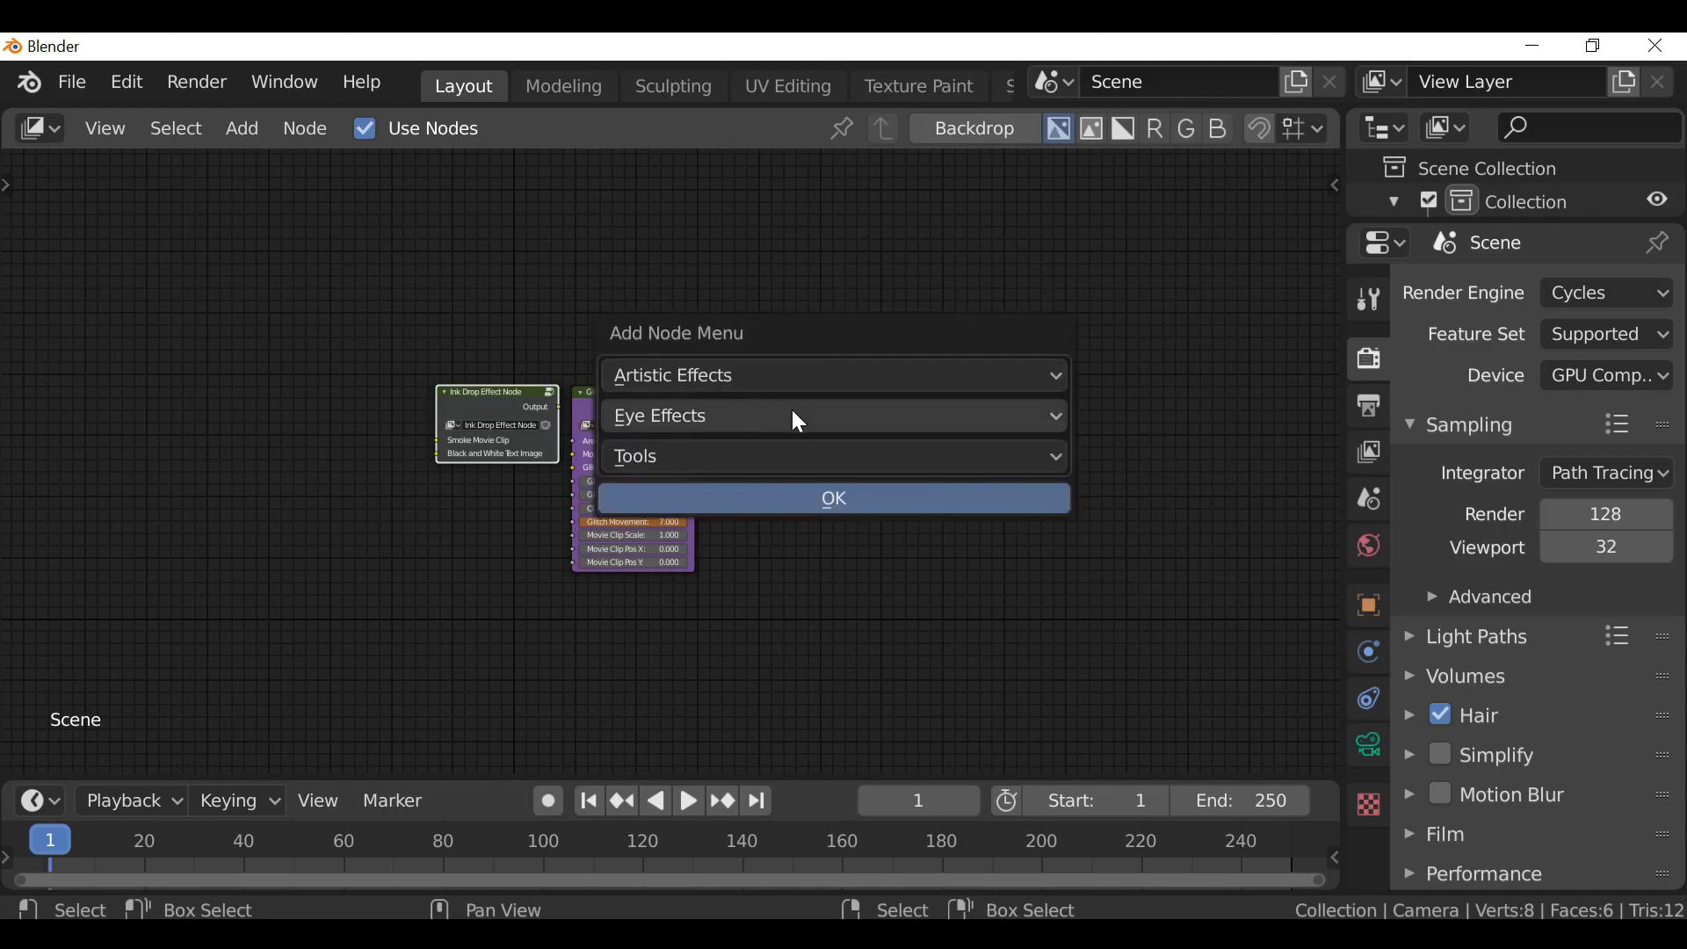
left_click(792, 410)
left_click(767, 453)
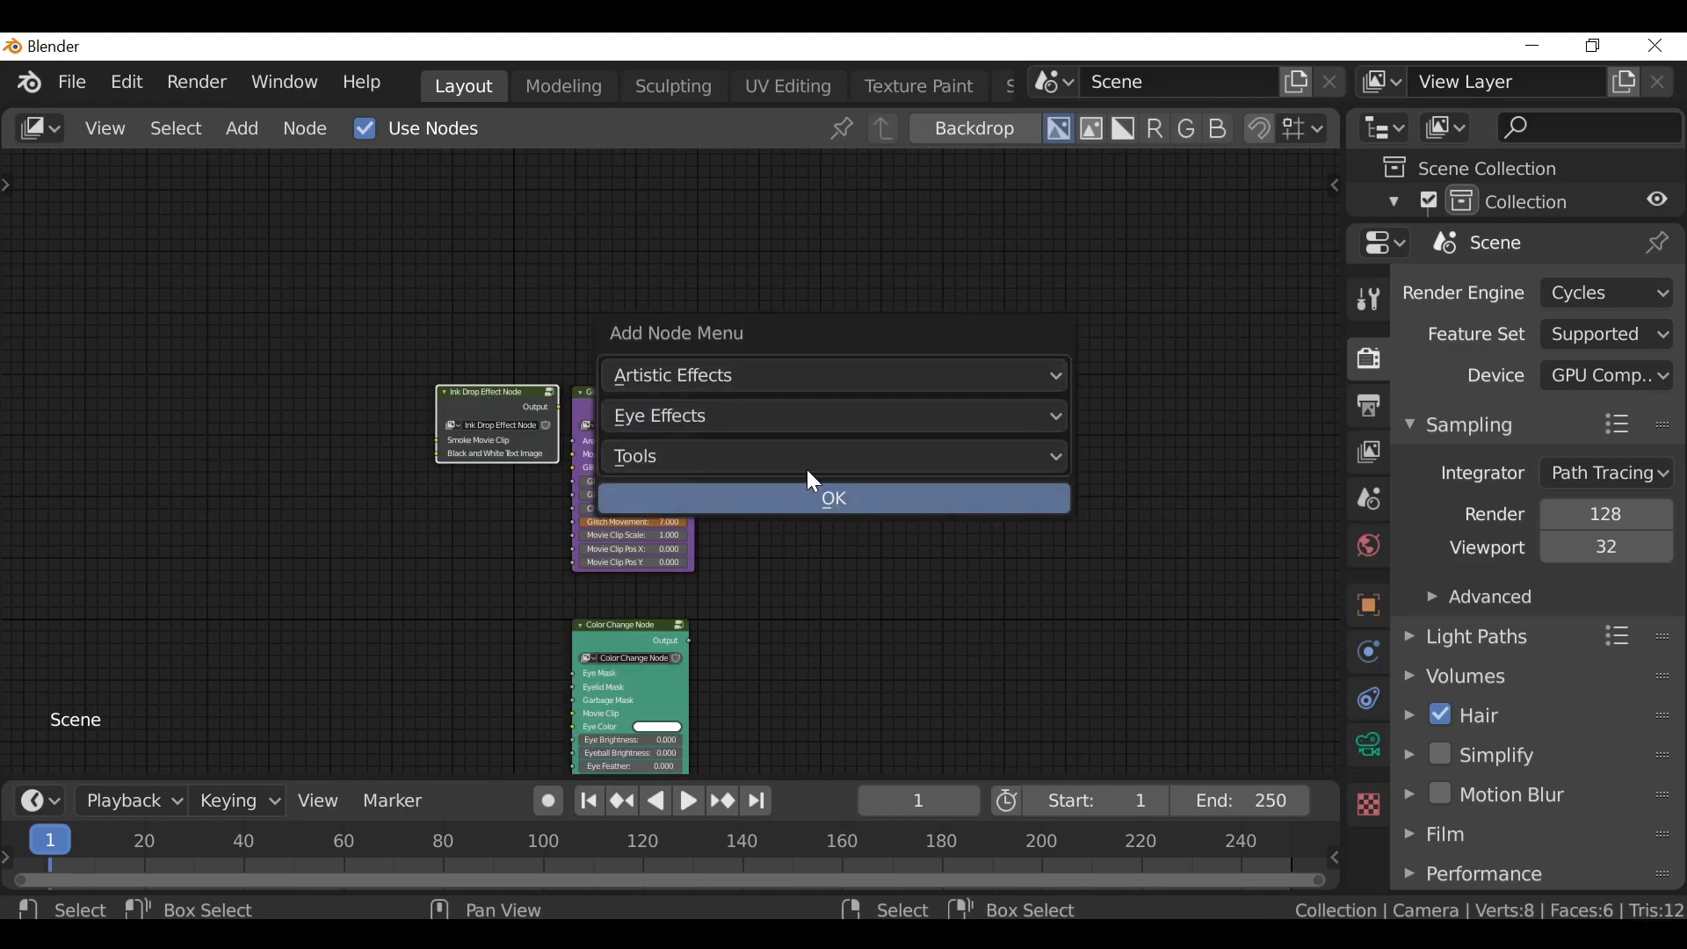
left_click(811, 420)
left_click(812, 483)
left_click(836, 456)
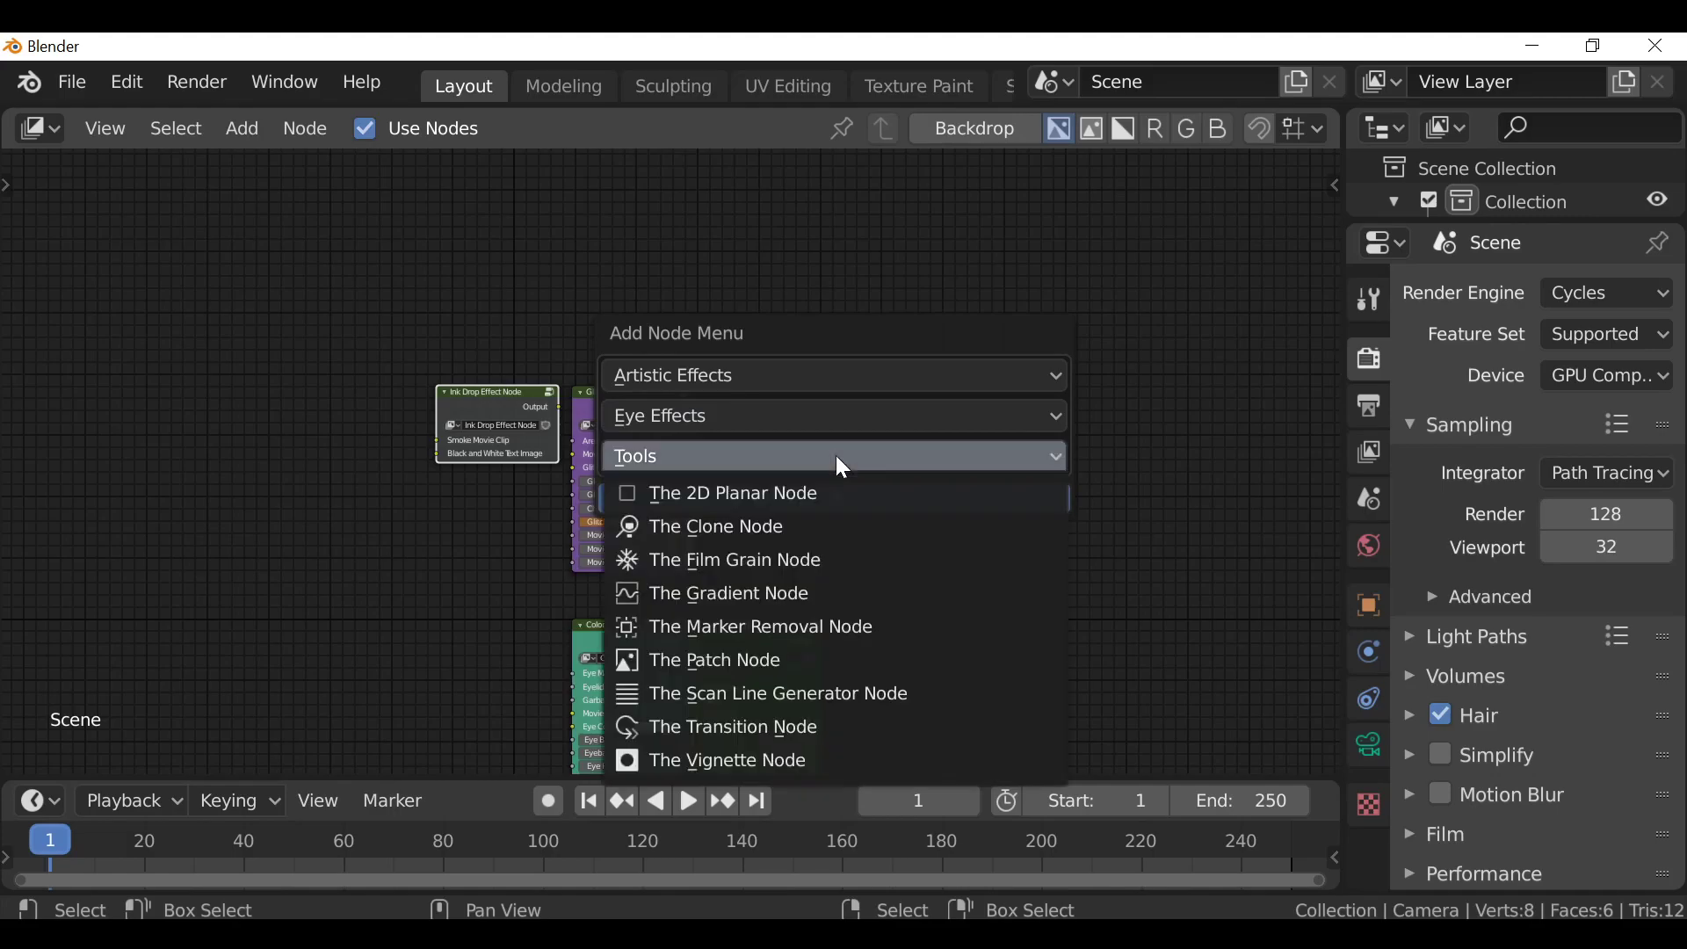
left_click(811, 525)
left_click(841, 502)
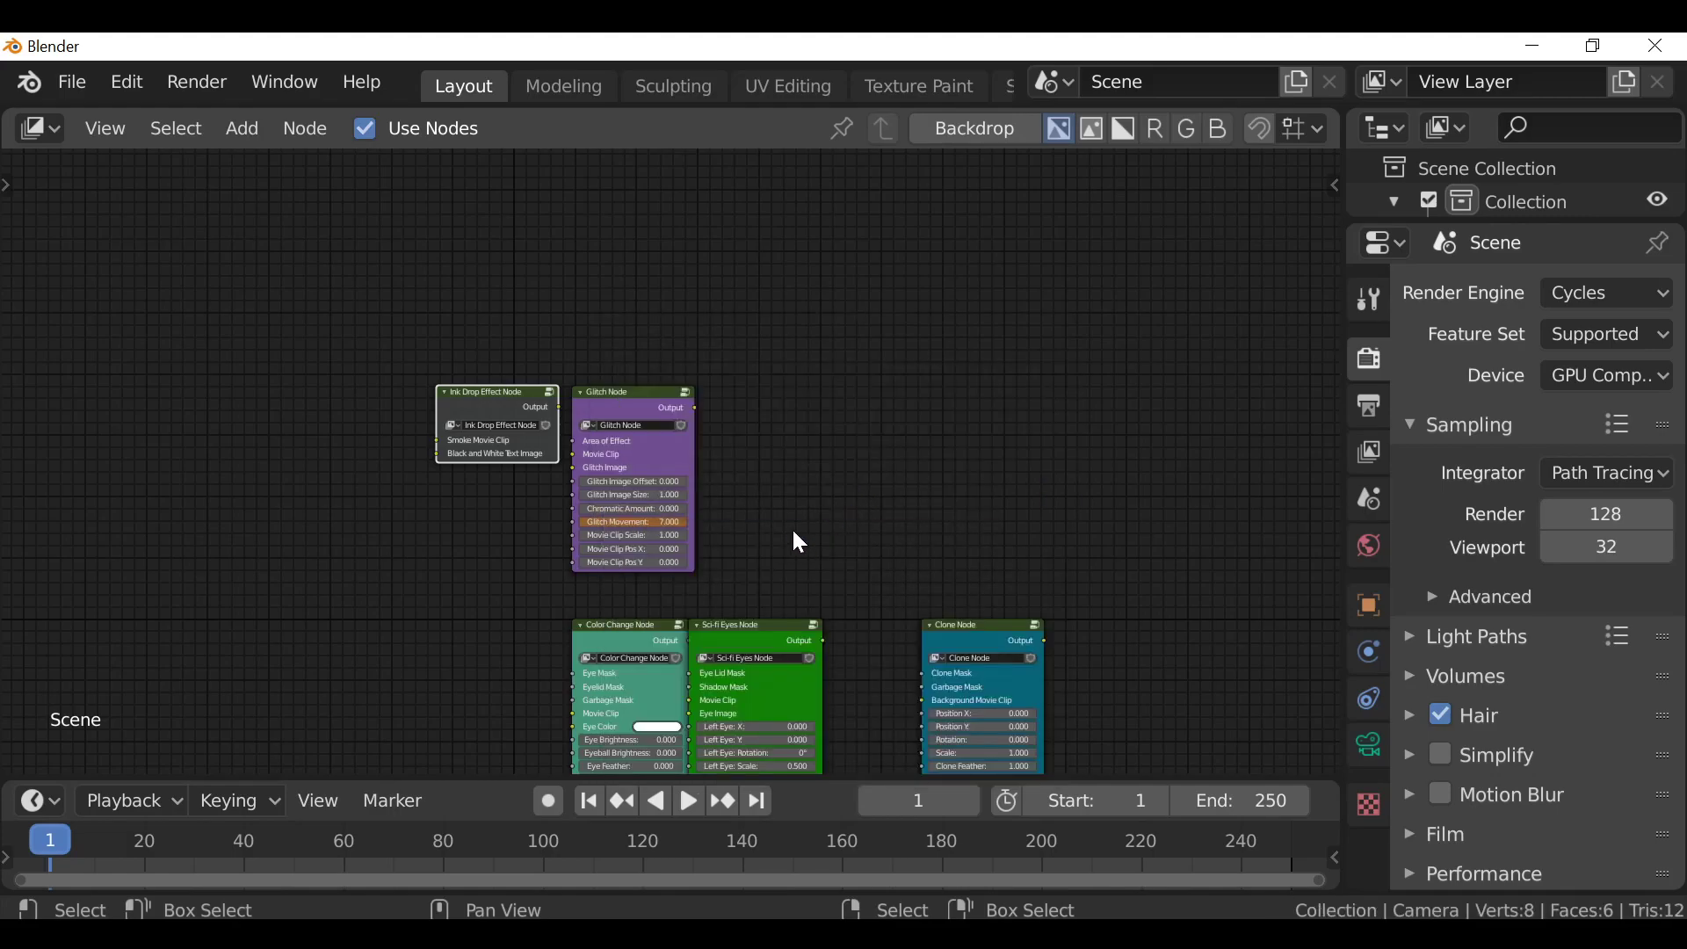
middle_click_drag(793, 527, 799, 411)
scroll(800, 411, "up", 1)
scroll(802, 434, "up", 1)
scroll(784, 419, "up", 1)
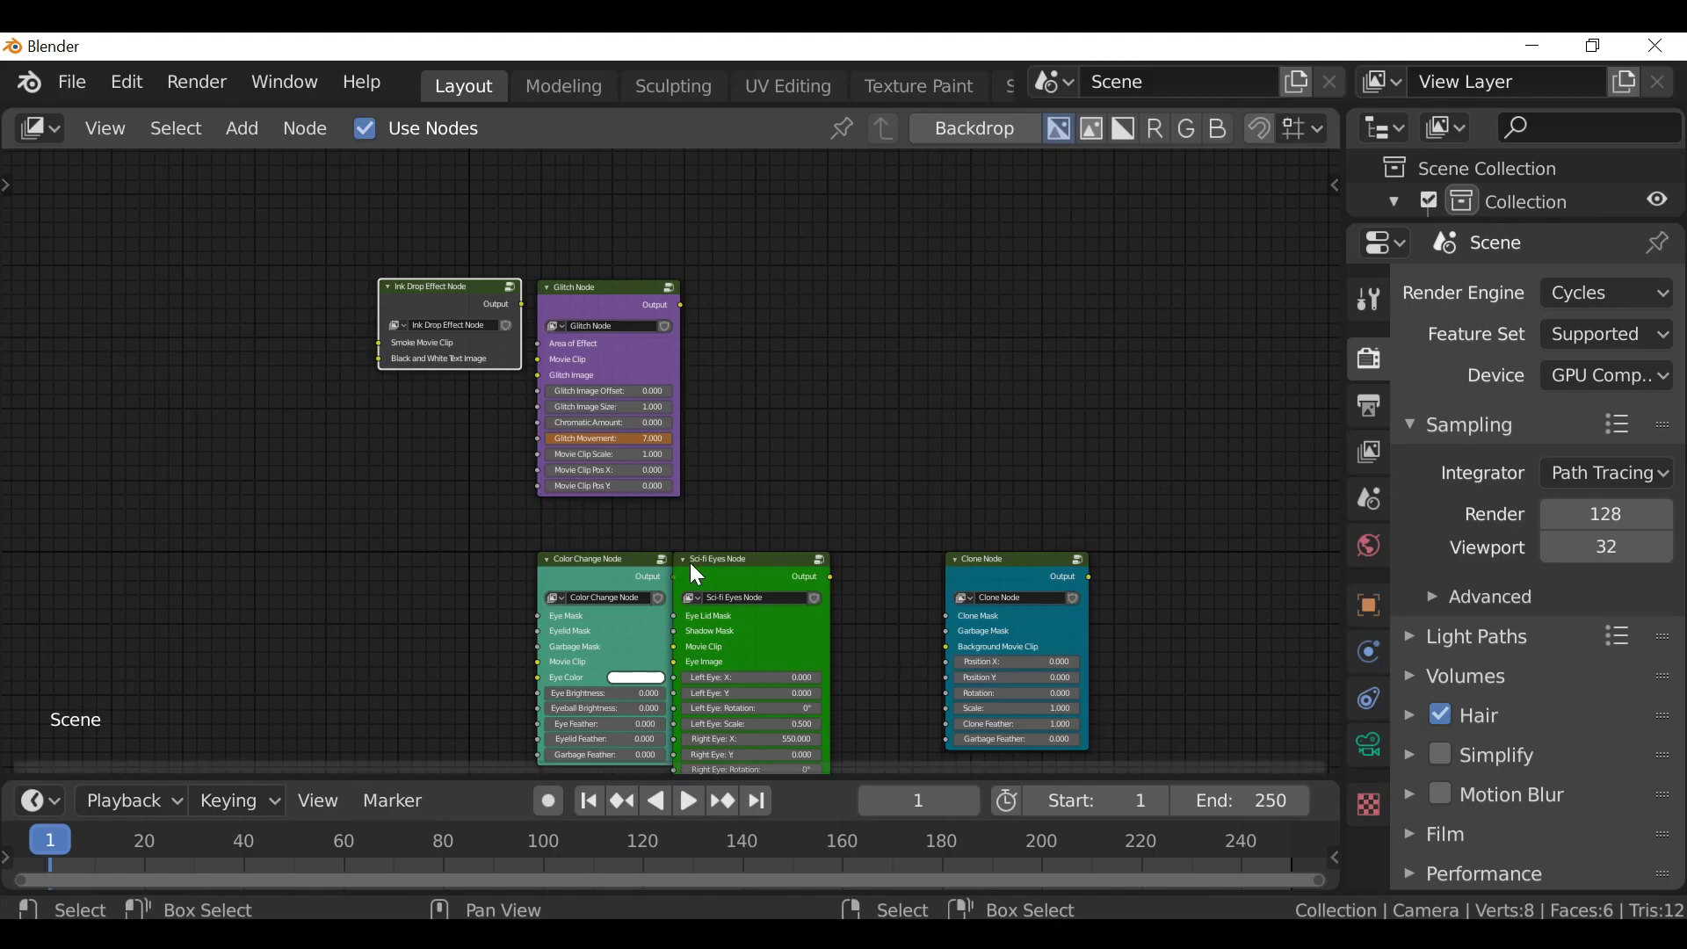
scroll(888, 573, "up", 1)
scroll(787, 551, "up", 1)
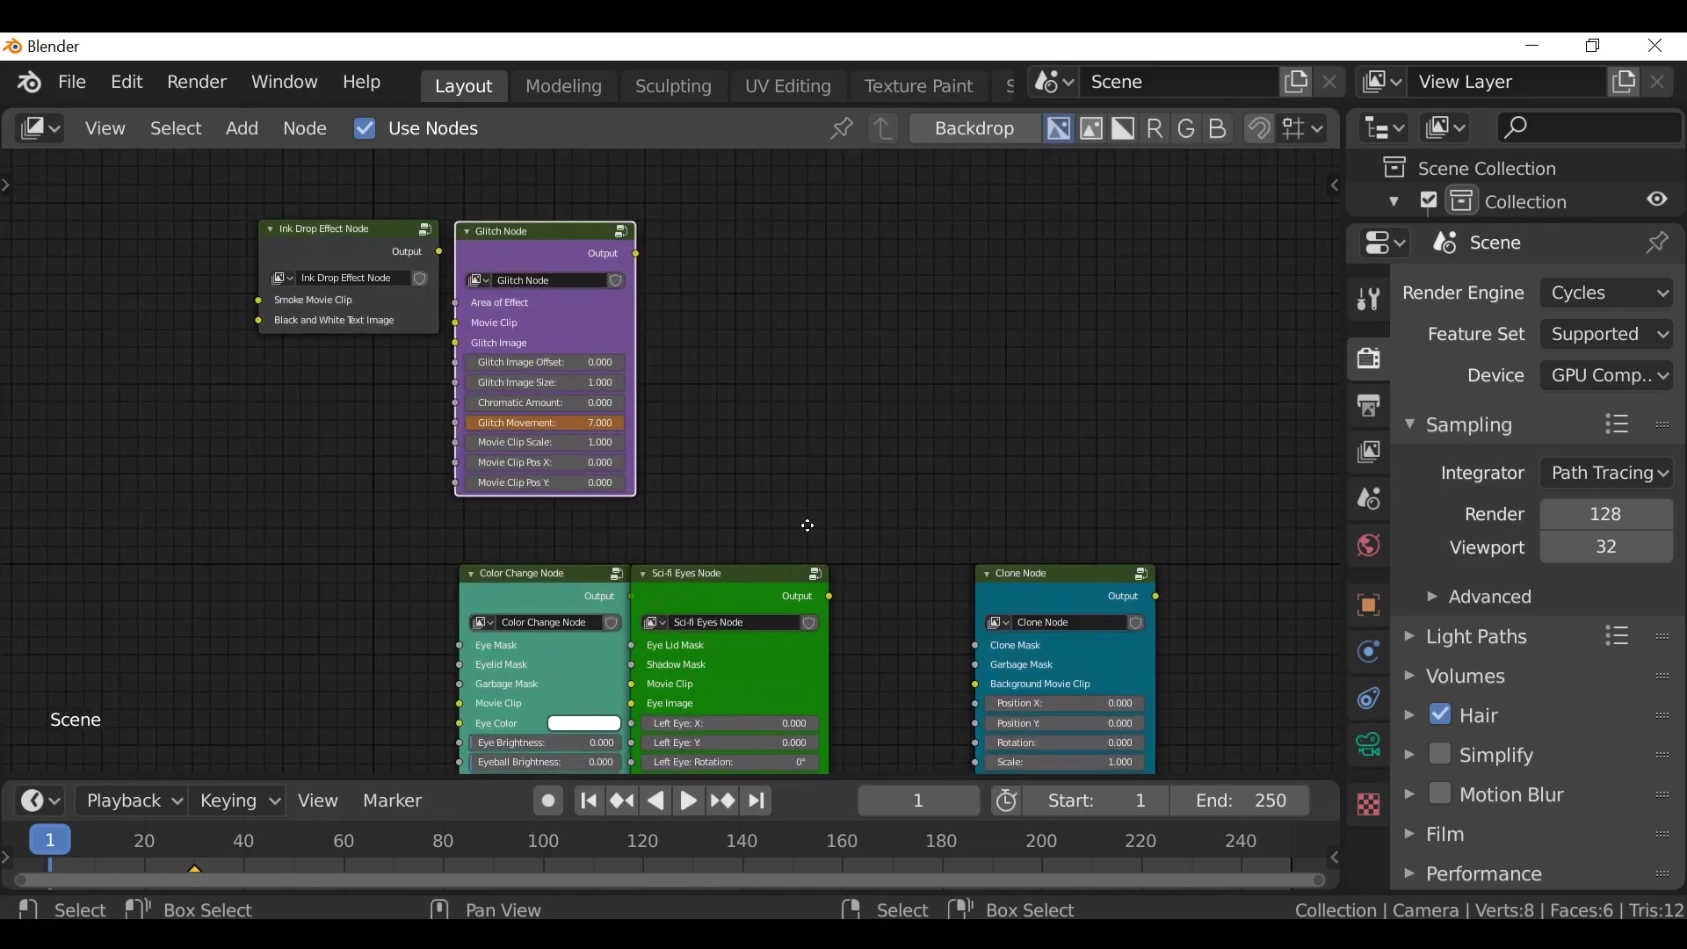
scroll(729, 348, "down", 3, "shift")
Shift the Sci-fi Eyes node slightly right, then frame all six nodes in view
left_click_drag(728, 350, 795, 348)
scroll(631, 352, "up", 2)
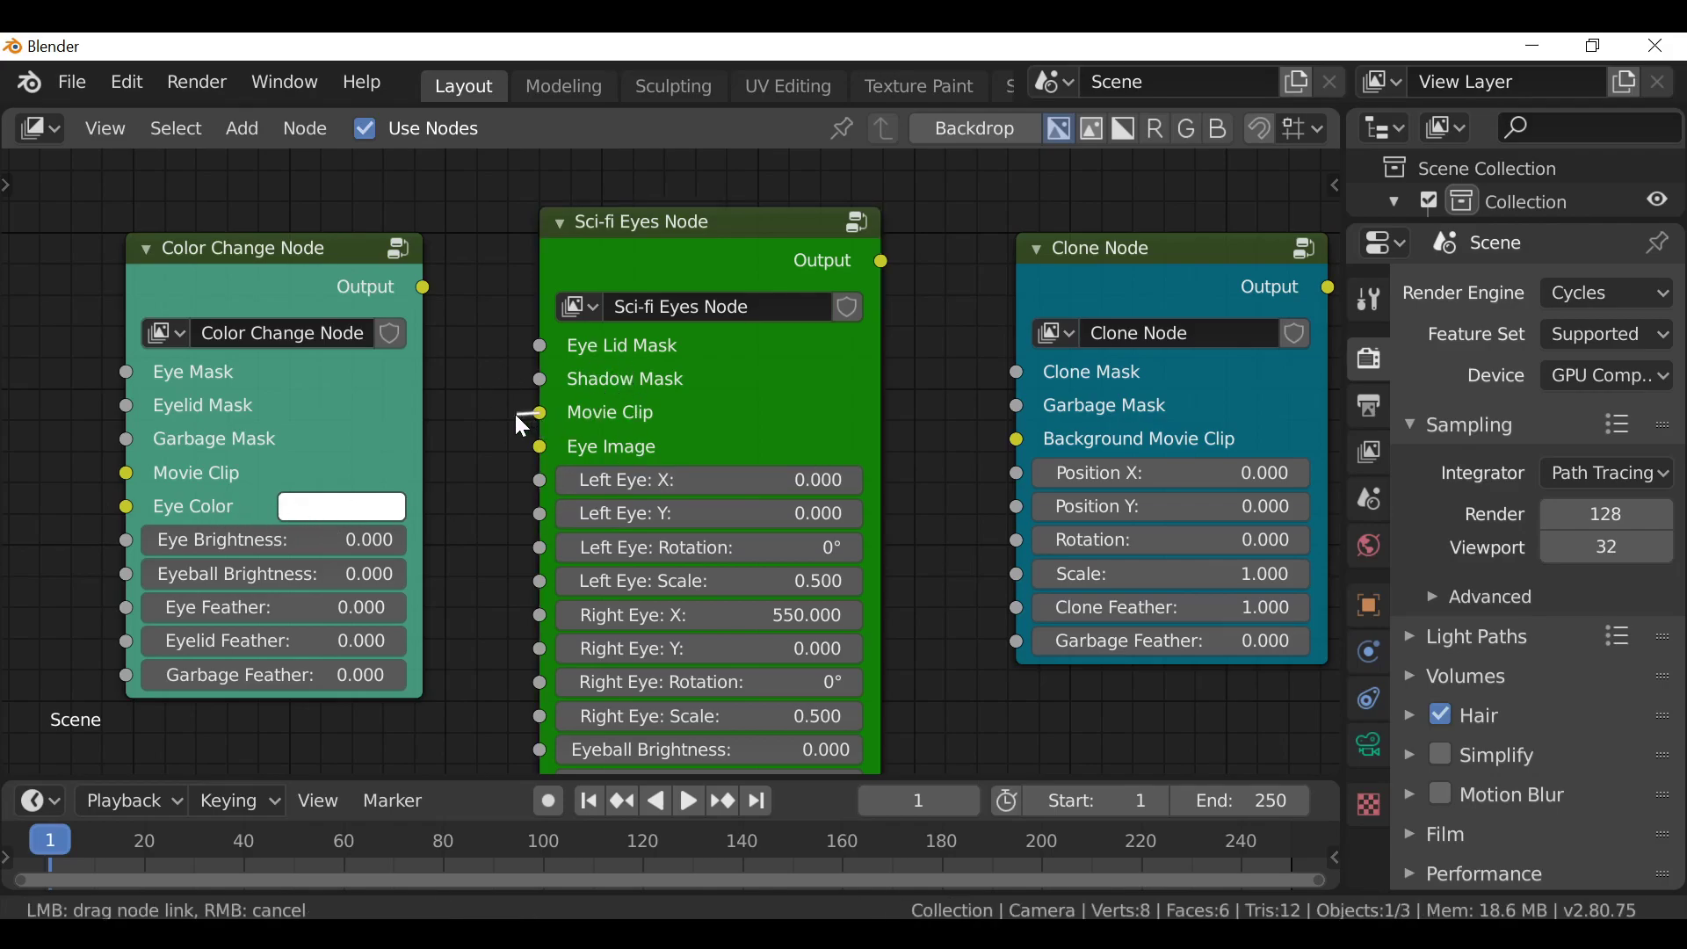
left_click_drag(541, 416, 445, 417)
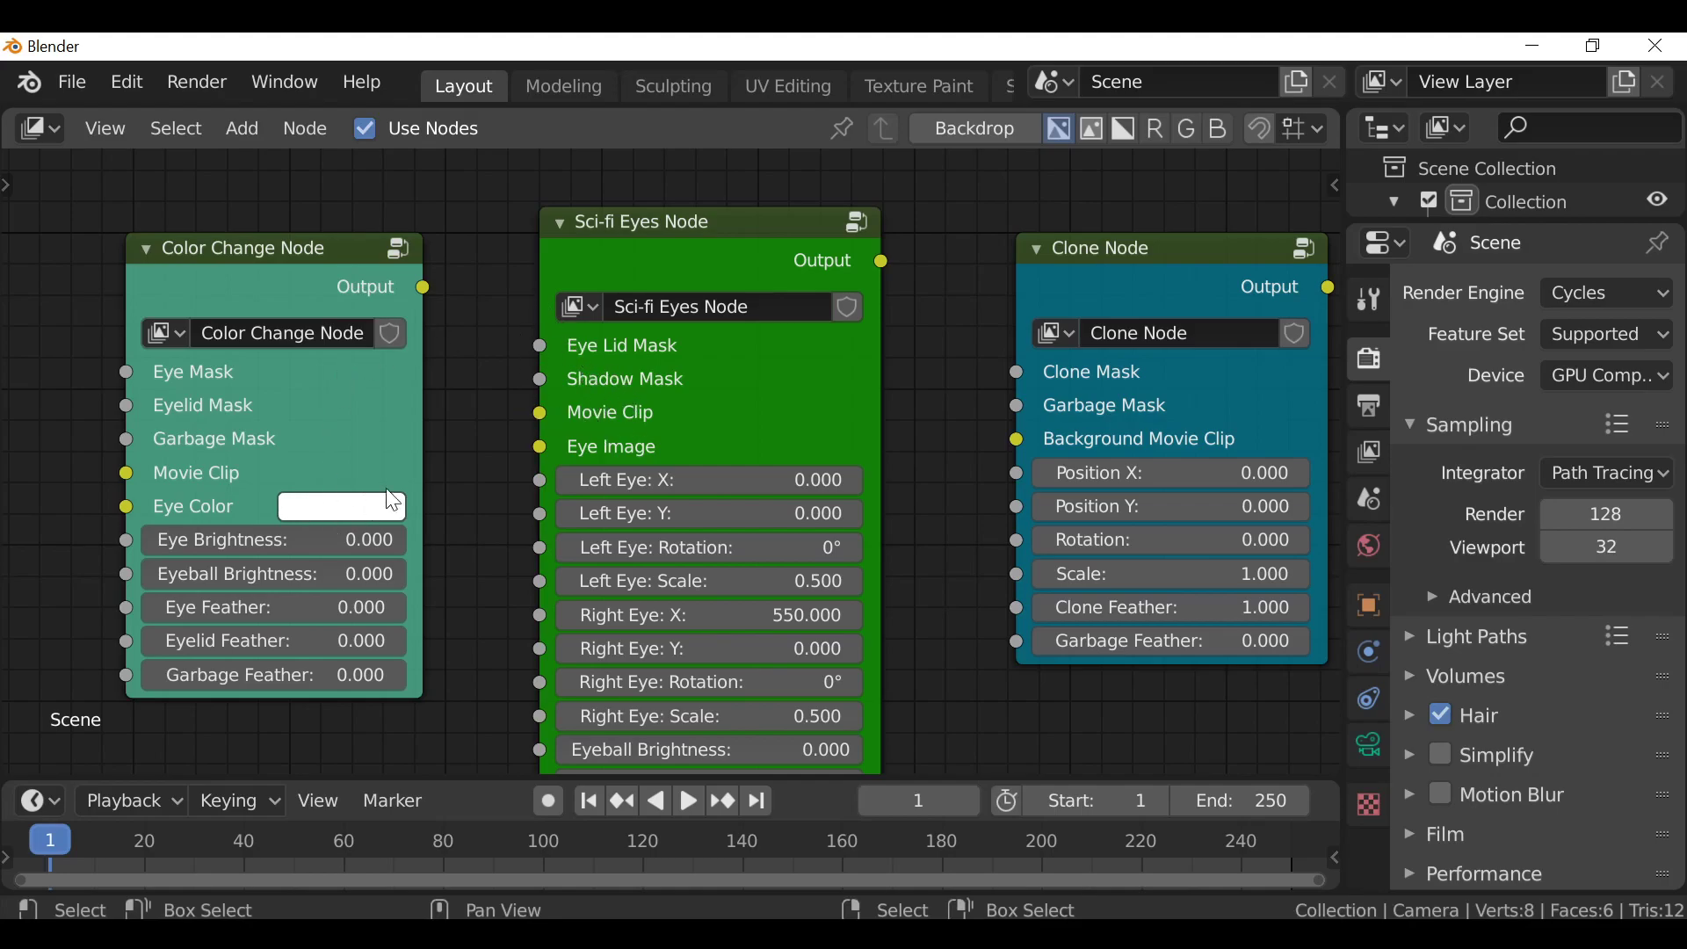
scroll(792, 398, "down", 2)
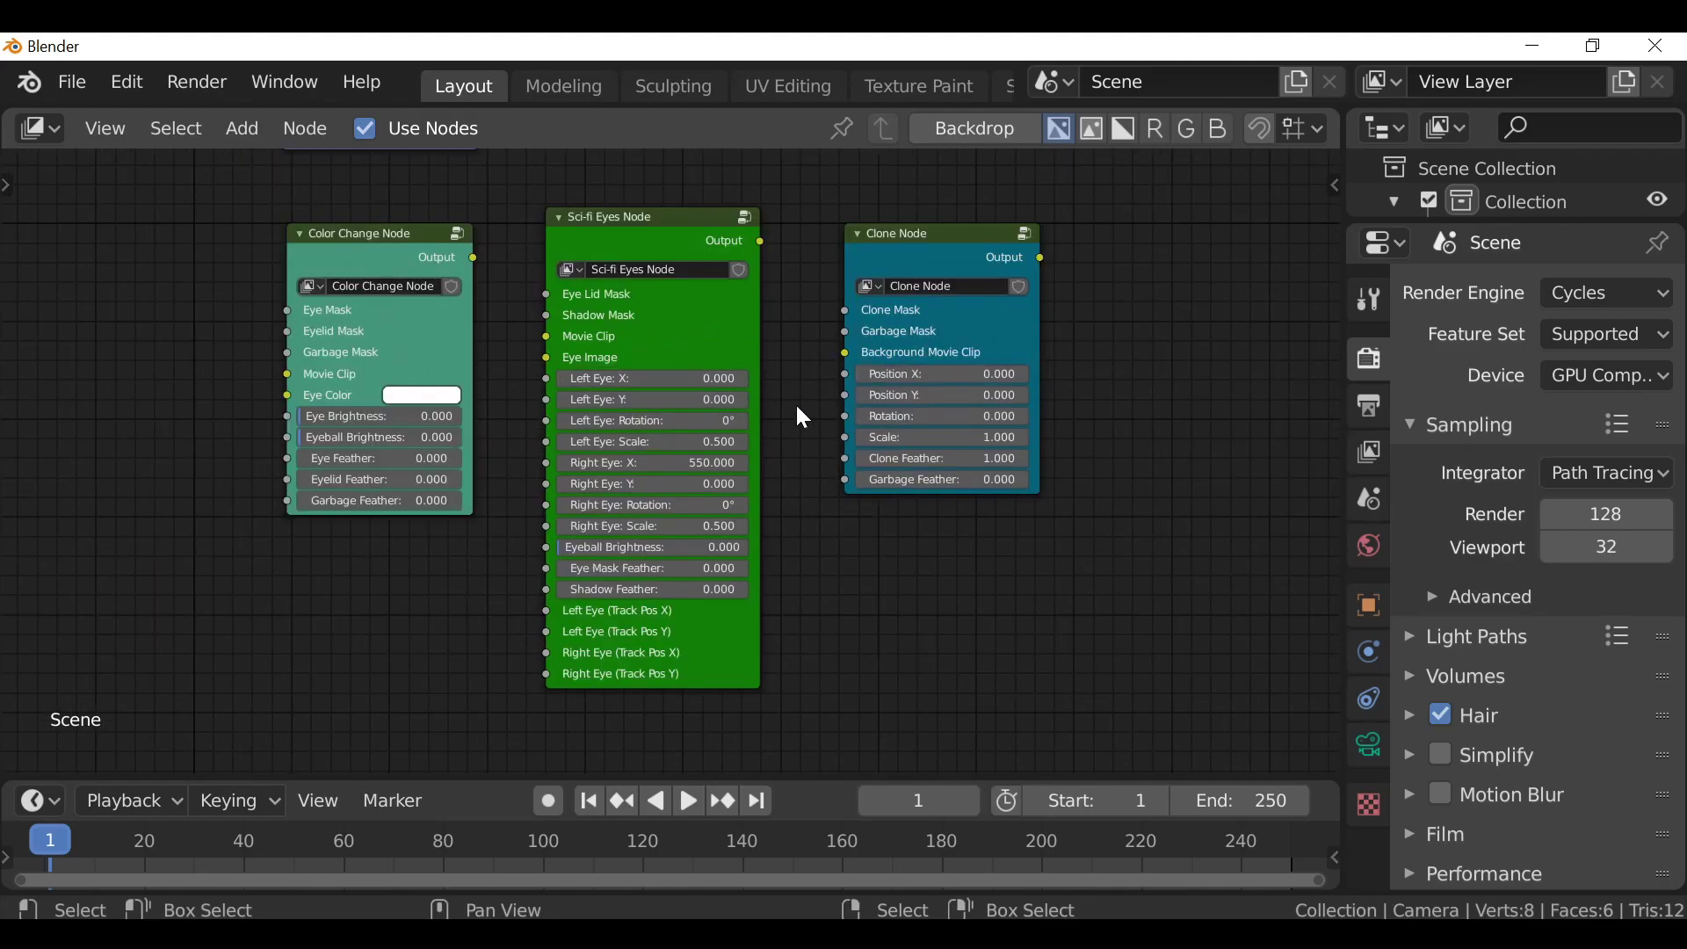
scroll(843, 394, "down", 1)
scroll(745, 283, "down", 1)
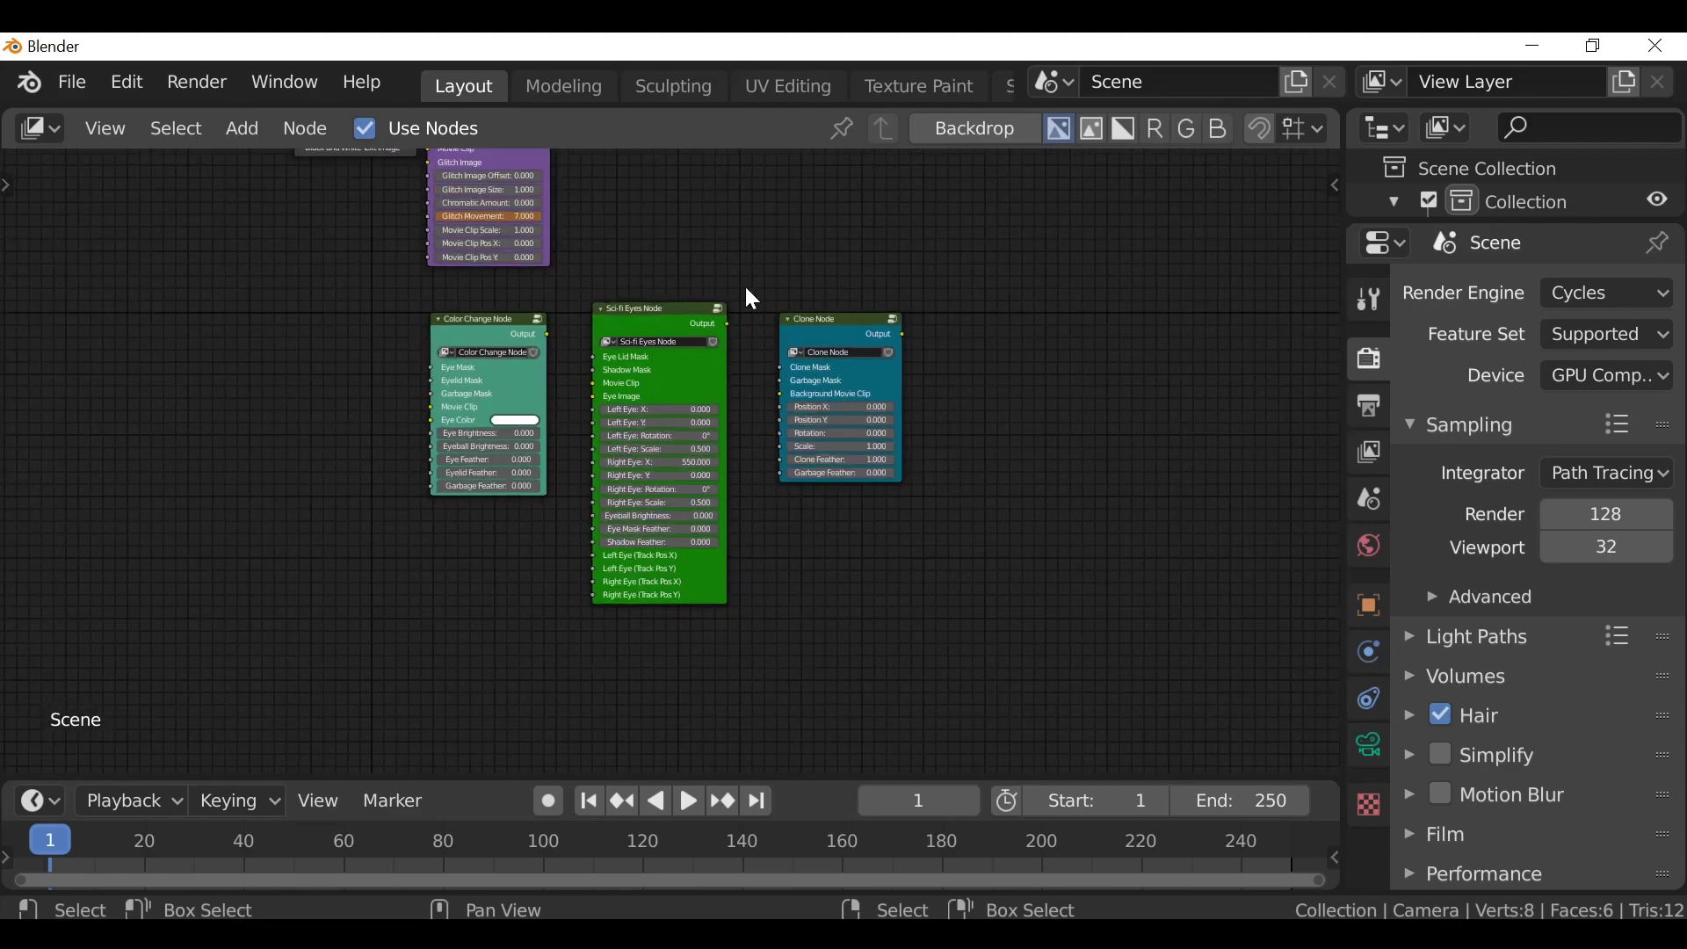
scroll(739, 268, "down", 1)
middle_click_drag(740, 267, 701, 426)
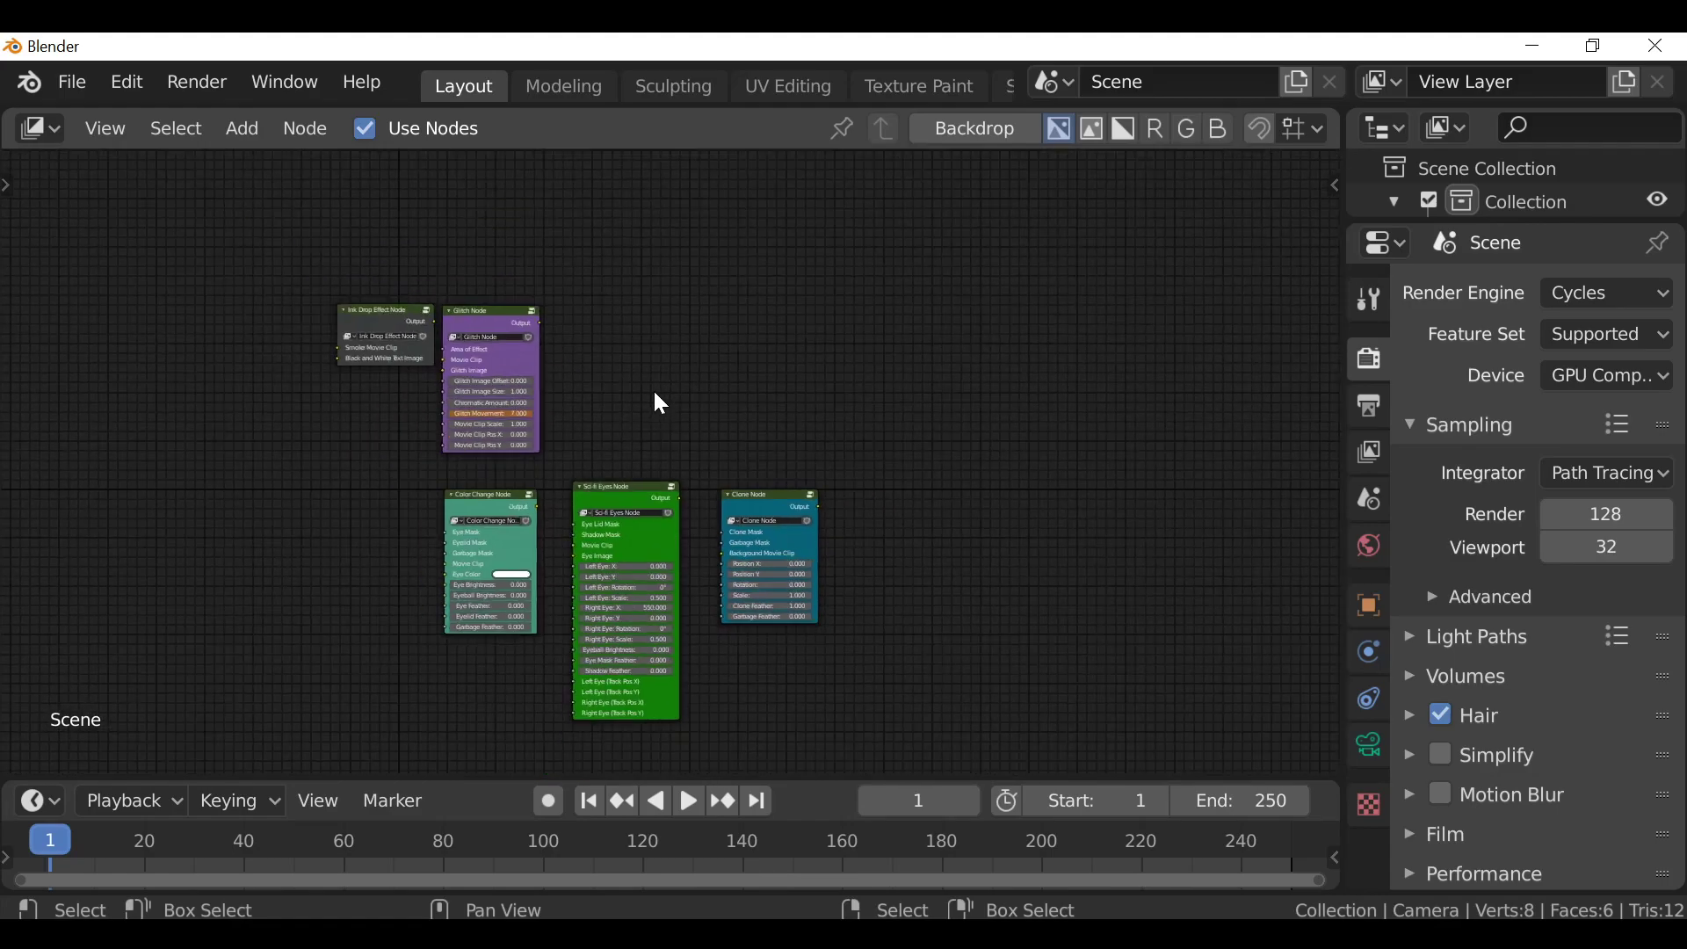
key("shift+a")
Reposition the Darkfall add-node menu up and to the right over the node layout
mouse_move(647, 374)
left_mouse_down()
mouse_move(828, 275)
mouse_move(814, 275)
left_mouse_up()
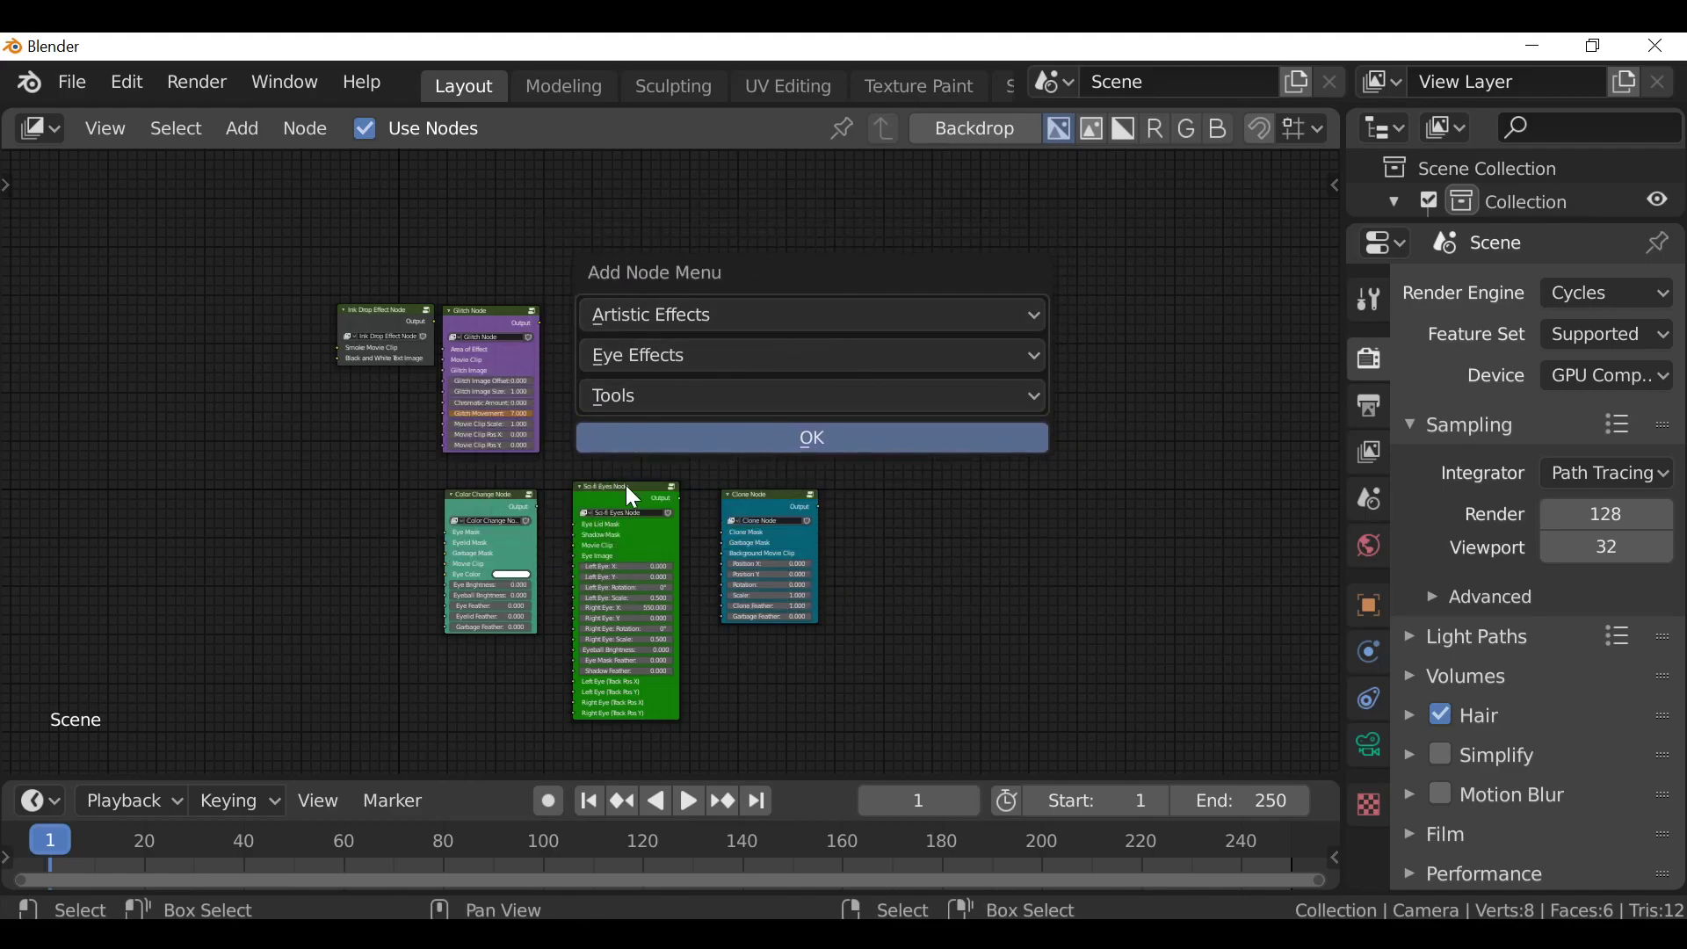
mouse_move(873, 283)
left_mouse_down()
mouse_move(915, 303)
mouse_move(880, 285)
left_mouse_up()
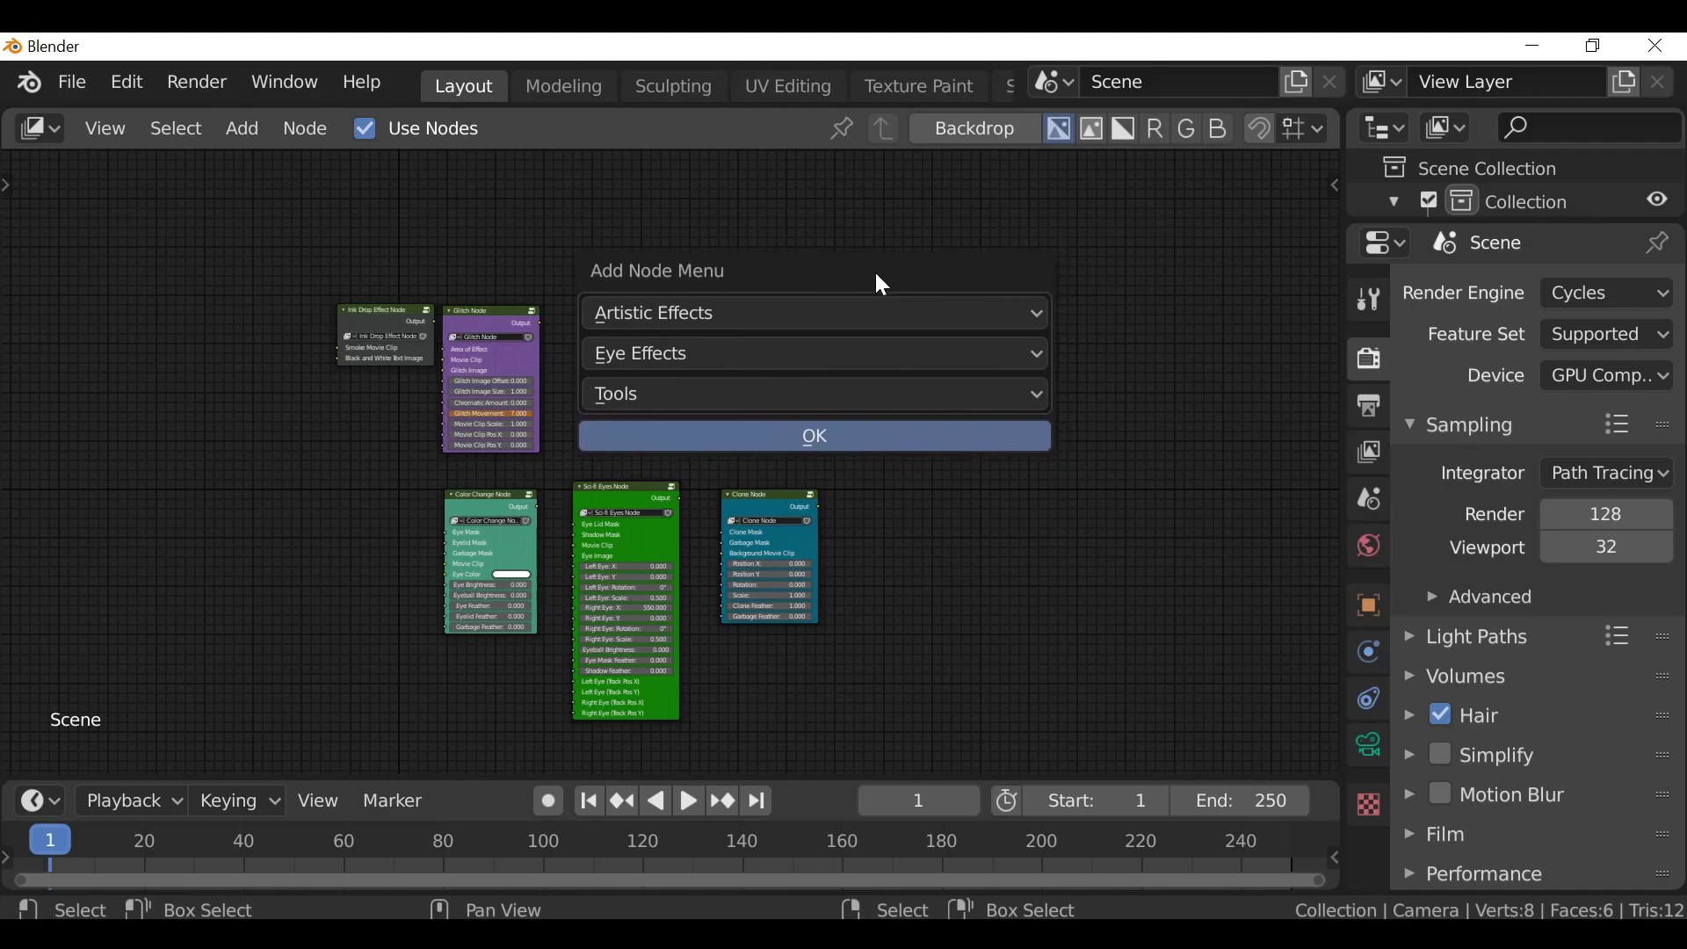
left_click_drag(877, 274, 883, 263)
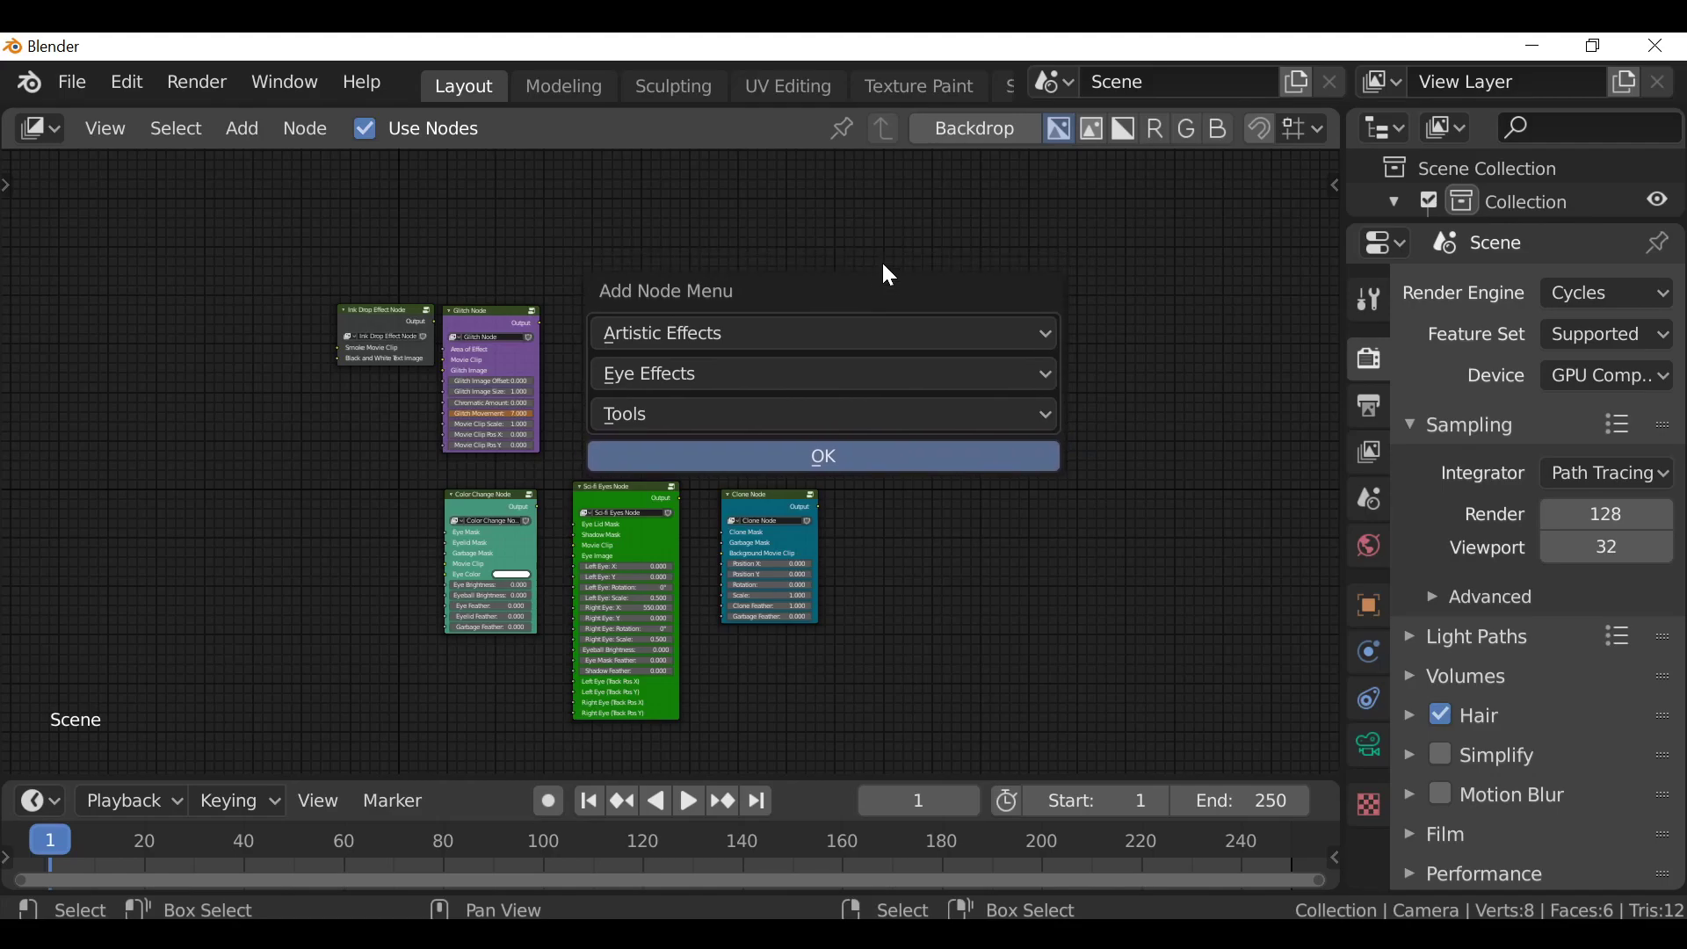